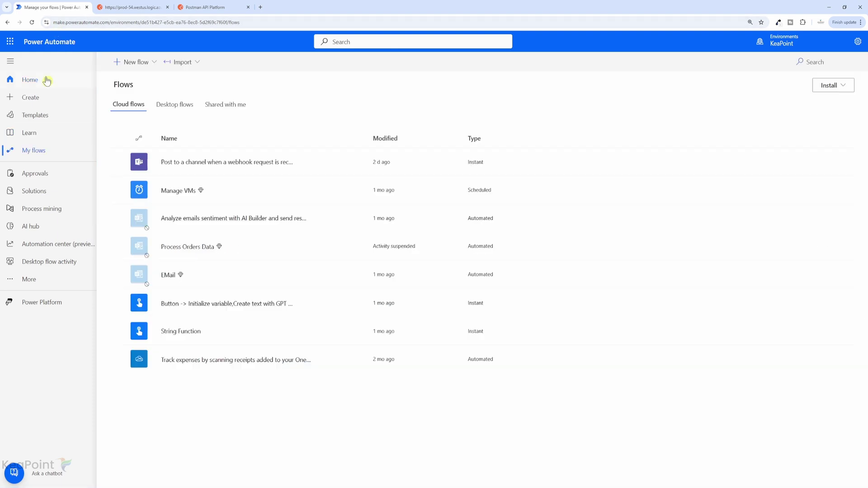
# - Return to Home, then go to the Create page with its blank and template flow options
pyautogui.click(53, 80)
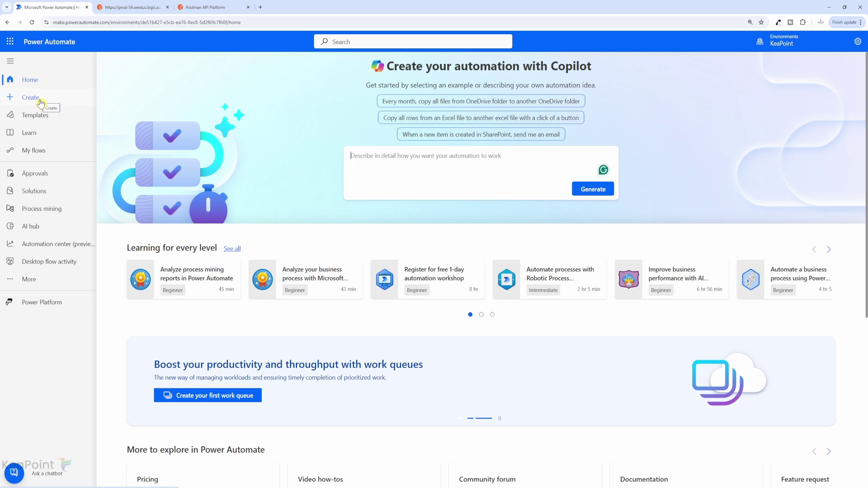
pyautogui.click(40, 102)
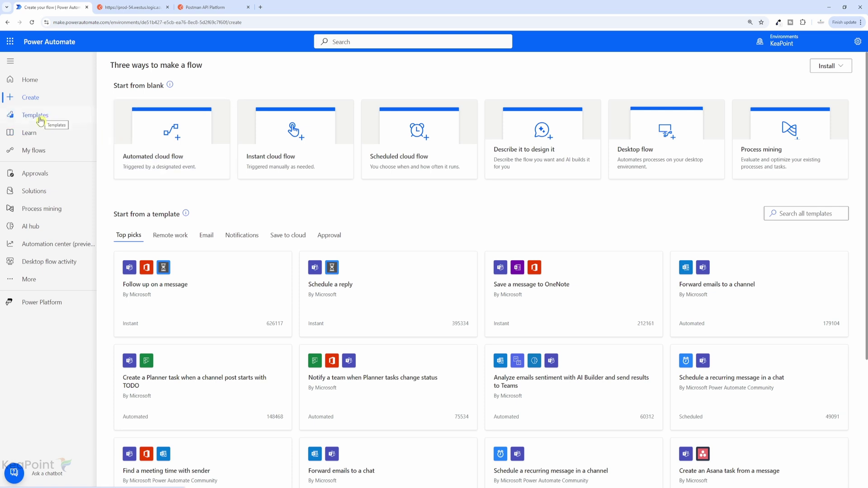
# - Create a flow from the 'Post to a channel when a webhook request is received' template, found by searching 'web'
pyautogui.click(40, 120)
pyautogui.click(281, 70)
pyautogui.write('webhook')
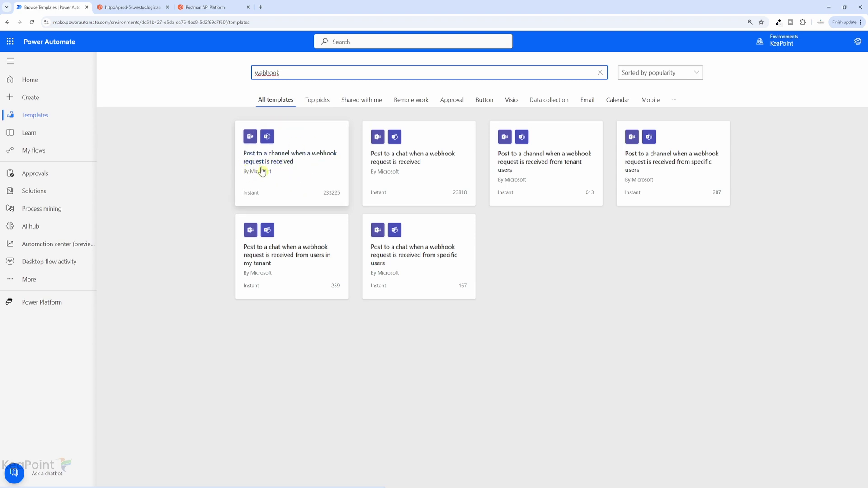
pyautogui.click(268, 163)
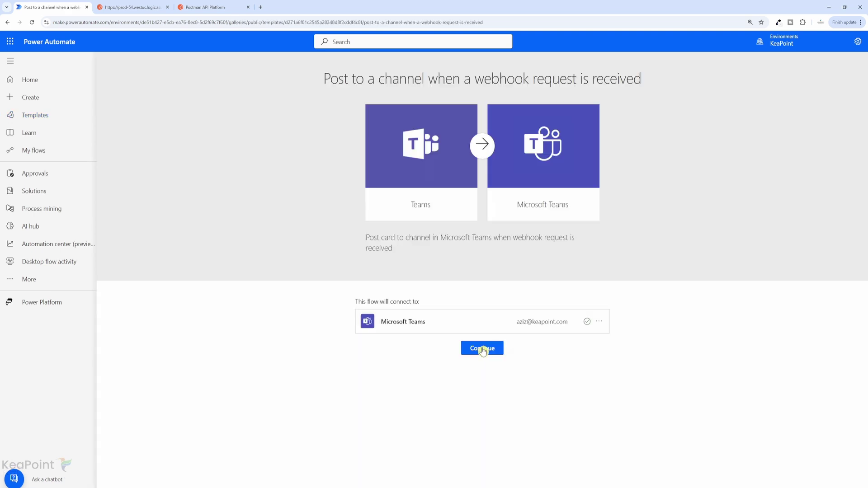
pyautogui.click(481, 349)
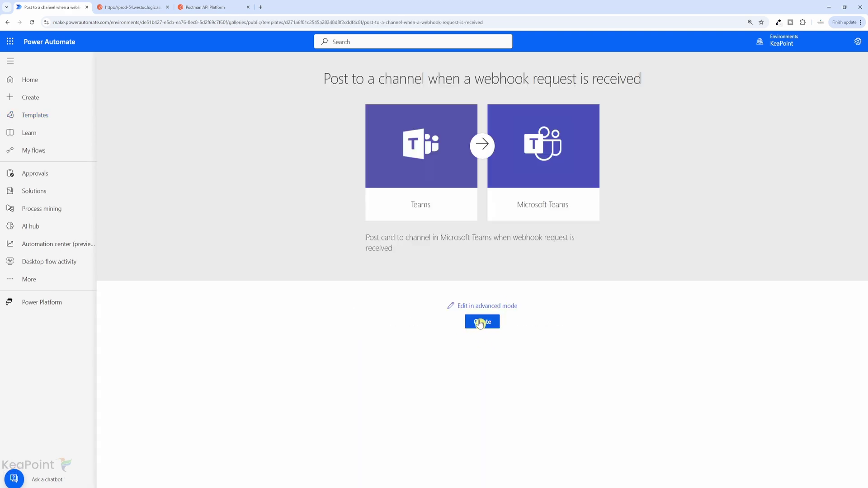
pyautogui.click(482, 322)
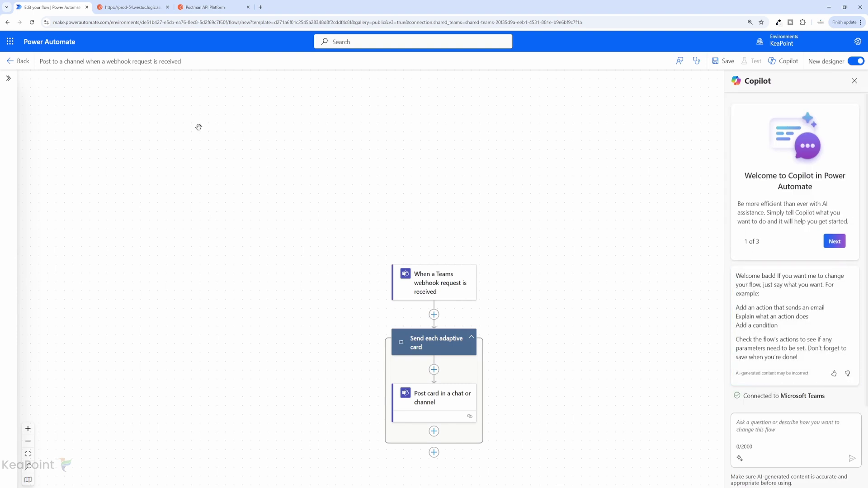
# - Rename the flow to 'Incoming webhook test'
pyautogui.click(116, 63)
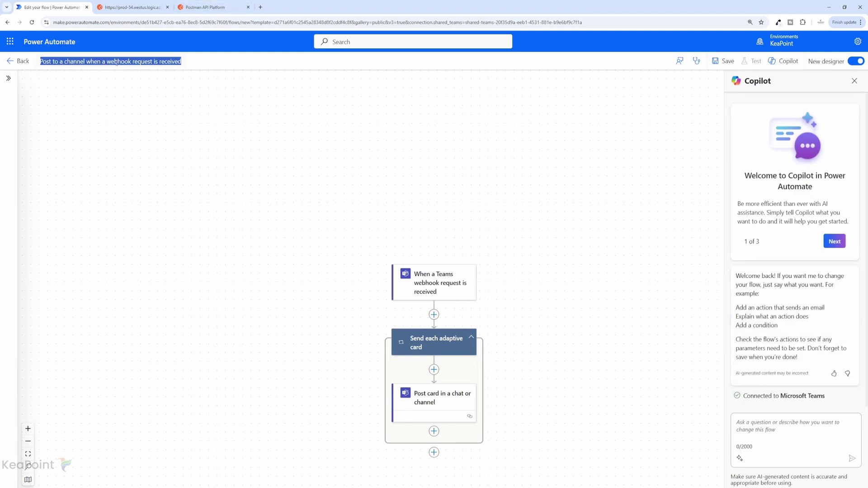
pyautogui.write('Incoming webhook test')
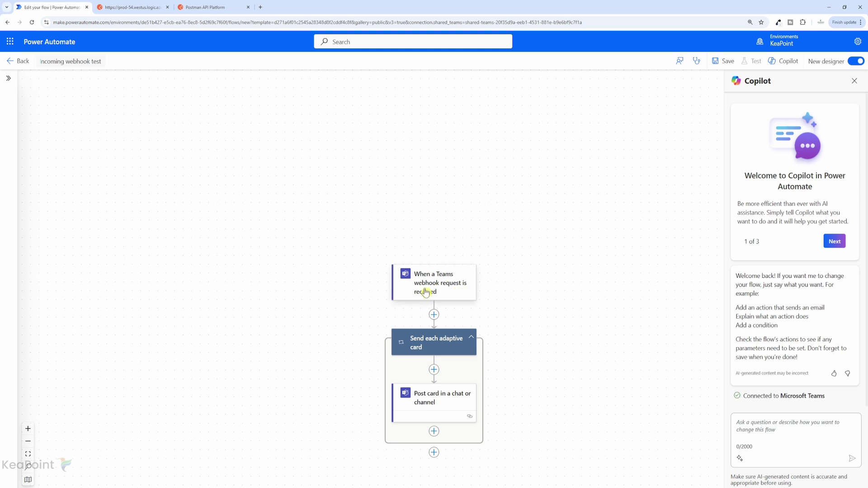
pyautogui.moveTo(443, 283); pyautogui.dragTo(445, 252)
# - Inspect the webhook trigger, attachments loop and post card step, then hide the details panel
pyautogui.click(444, 252)
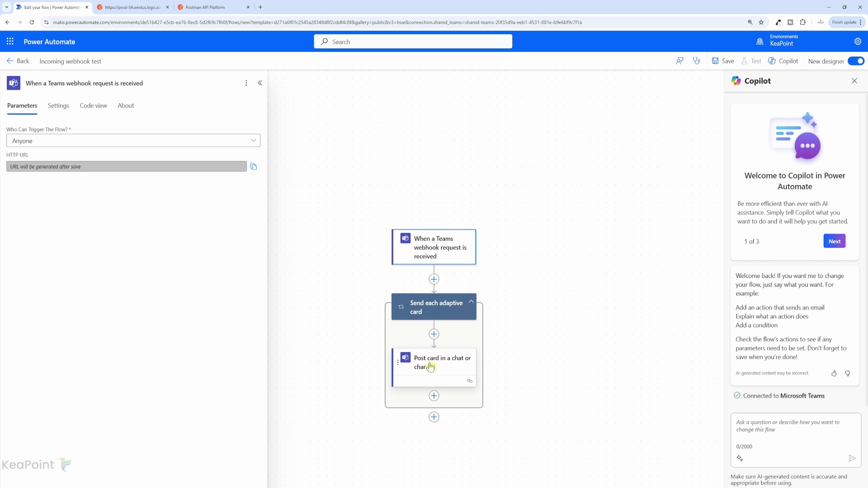
pyautogui.click(454, 362)
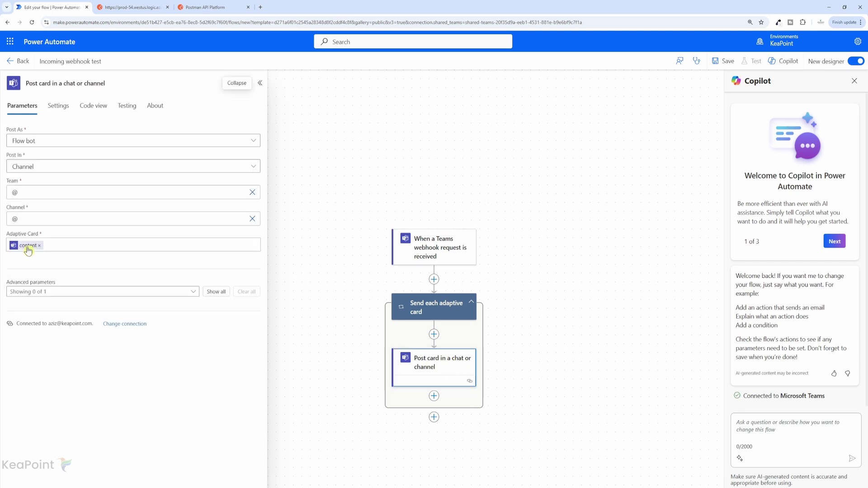
pyautogui.click(432, 311)
pyautogui.moveTo(36, 147)
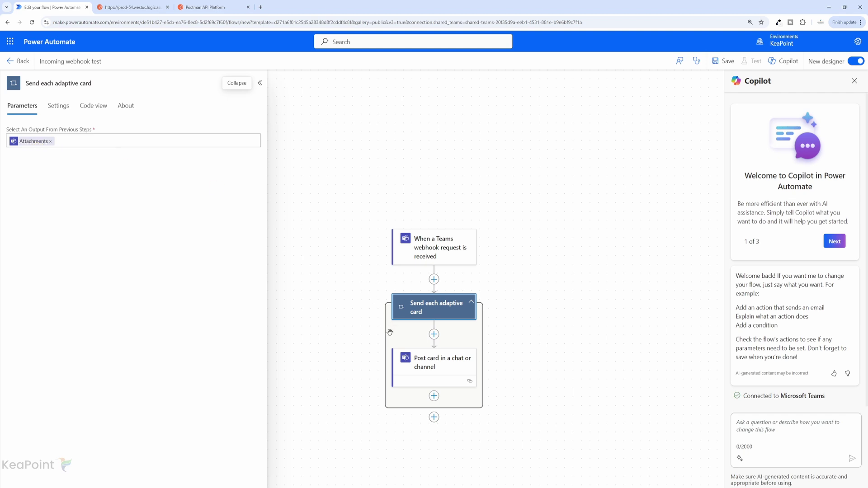
pyautogui.click(419, 369)
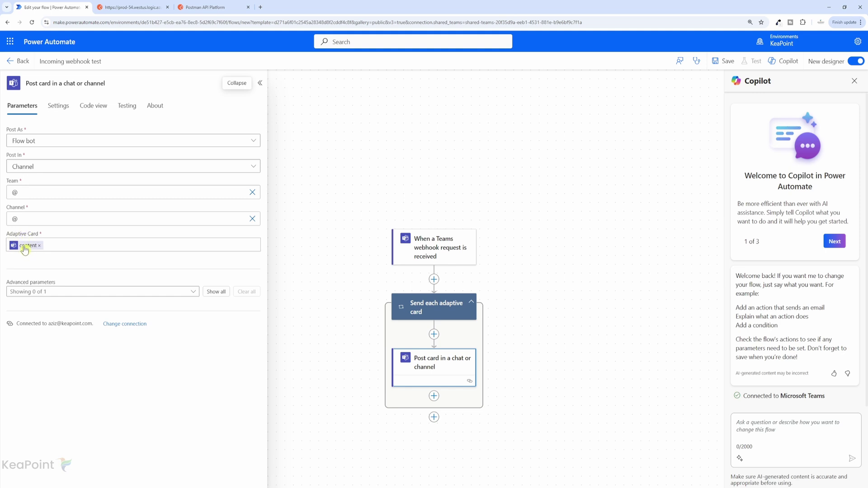
pyautogui.click(259, 82)
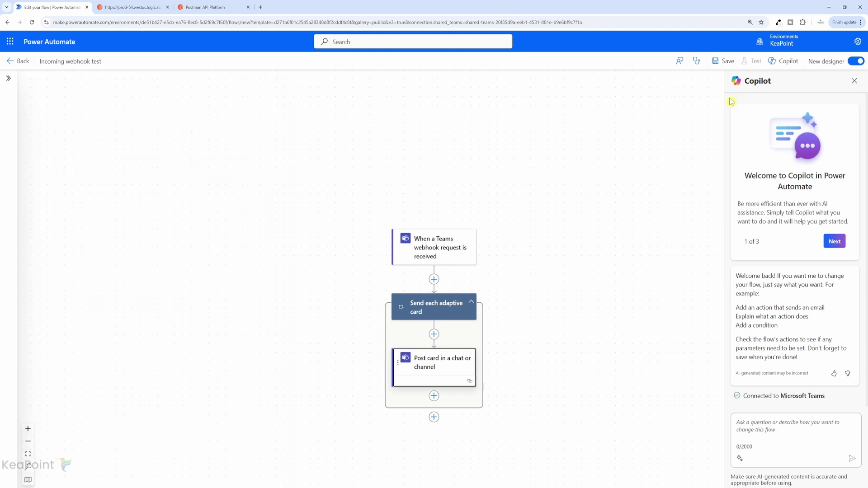
# - Save the flow, check the trigger's generated HTTP URL, and start a manual test
pyautogui.click(729, 63)
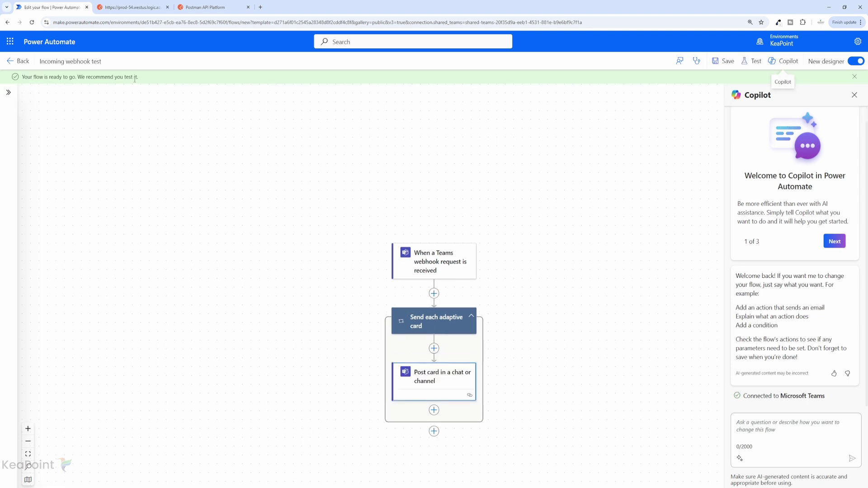
pyautogui.click(431, 265)
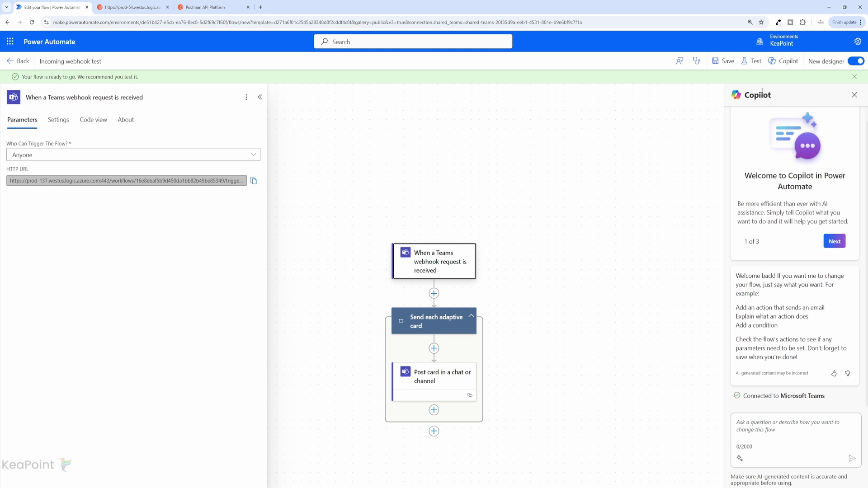
pyautogui.click(755, 63)
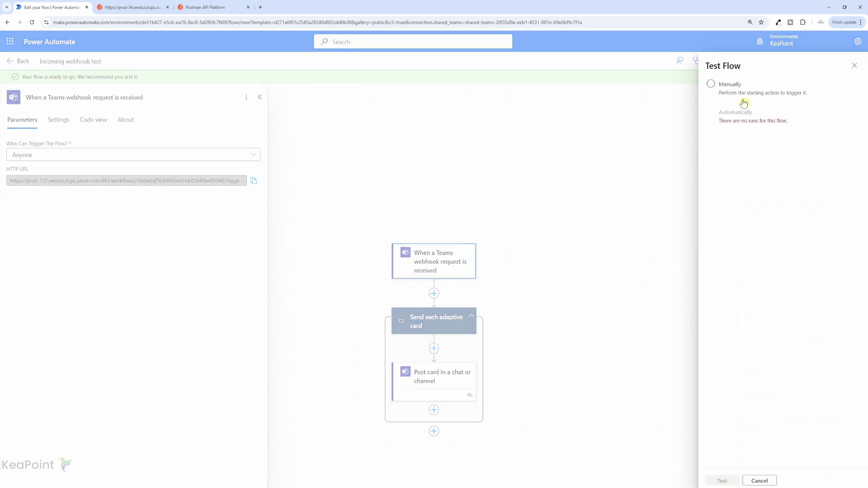
pyautogui.click(723, 87)
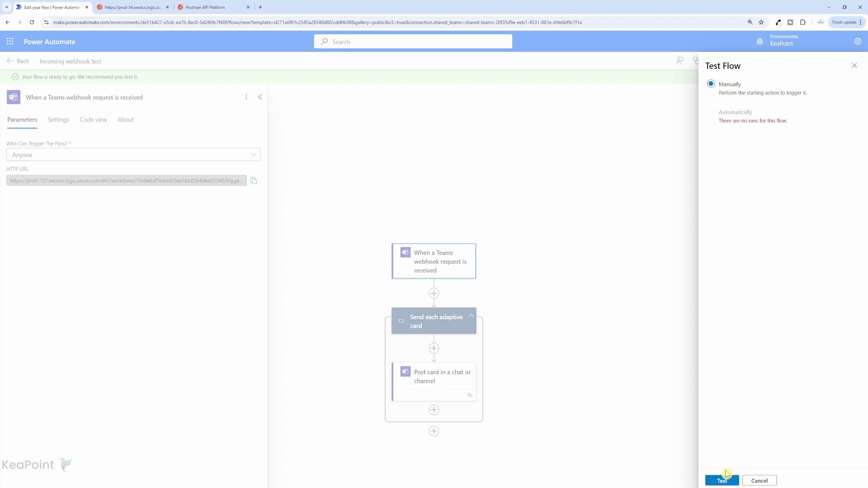
pyautogui.click(722, 479)
# - Run the test with type 'mes' and attachments 'He', then cancel the failed run
pyautogui.click(754, 122)
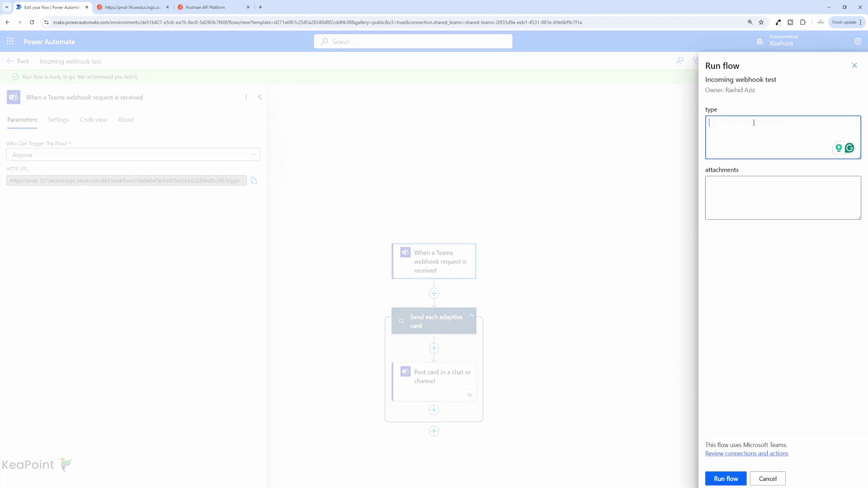
pyautogui.write('message')
pyautogui.click(761, 192)
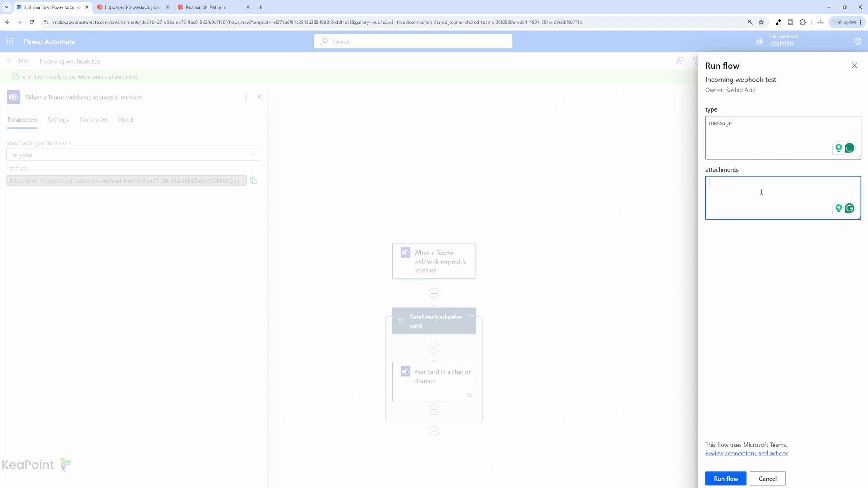
pyautogui.write('Hello')
pyautogui.click(723, 478)
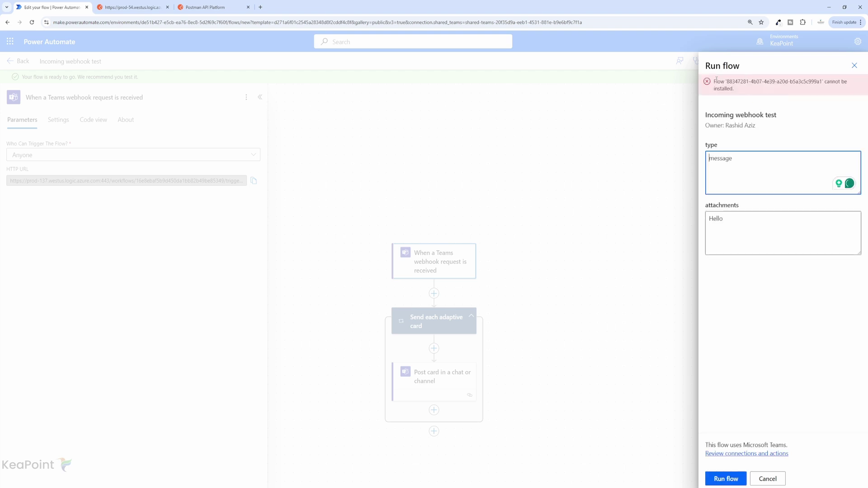
pyautogui.moveTo(716, 79); pyautogui.dragTo(821, 95)
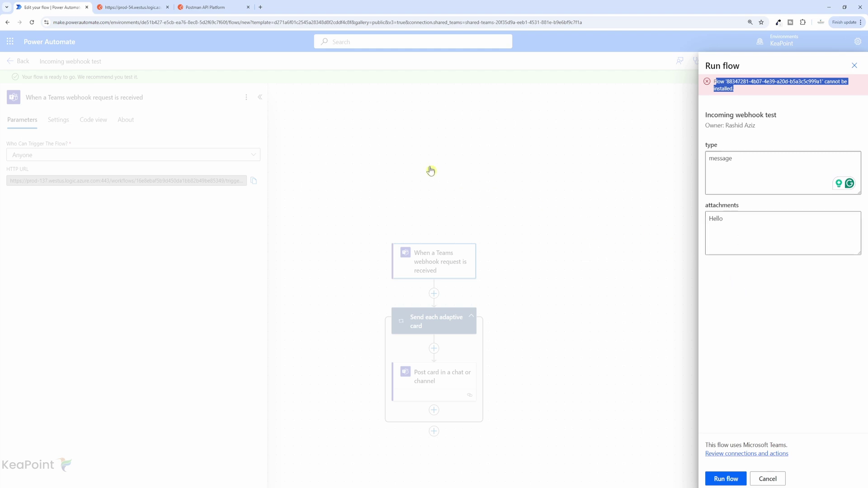
pyautogui.click(771, 479)
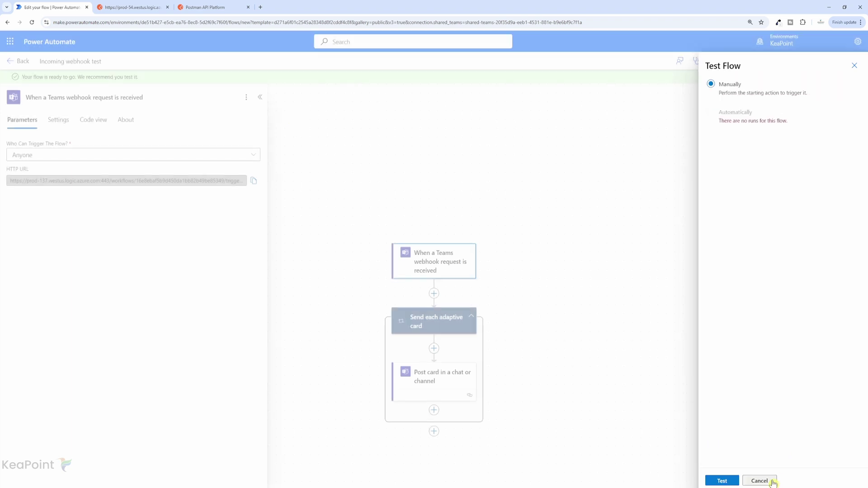
pyautogui.click(853, 66)
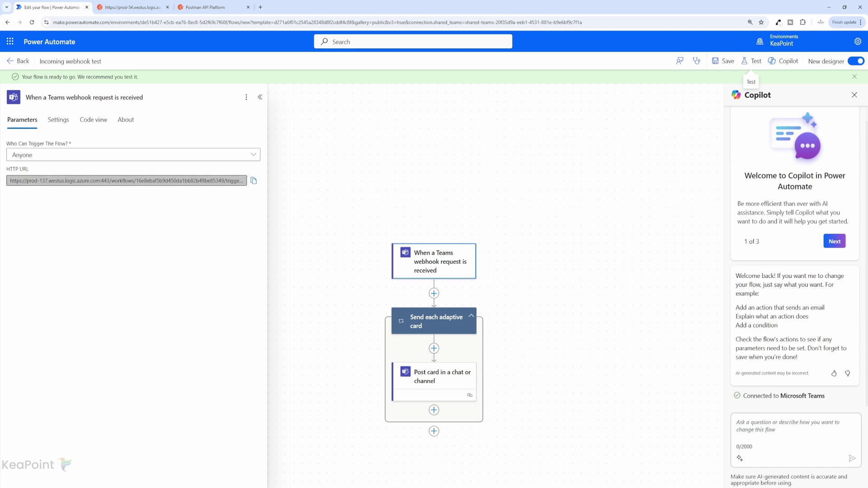
# - Copy the trigger's HTTP URL and start a new API request in Postman
pyautogui.click(253, 182)
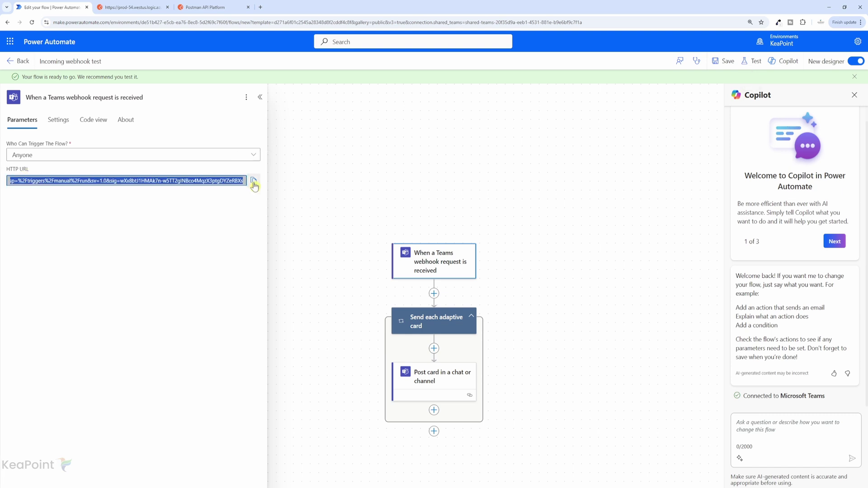
pyautogui.click(211, 8)
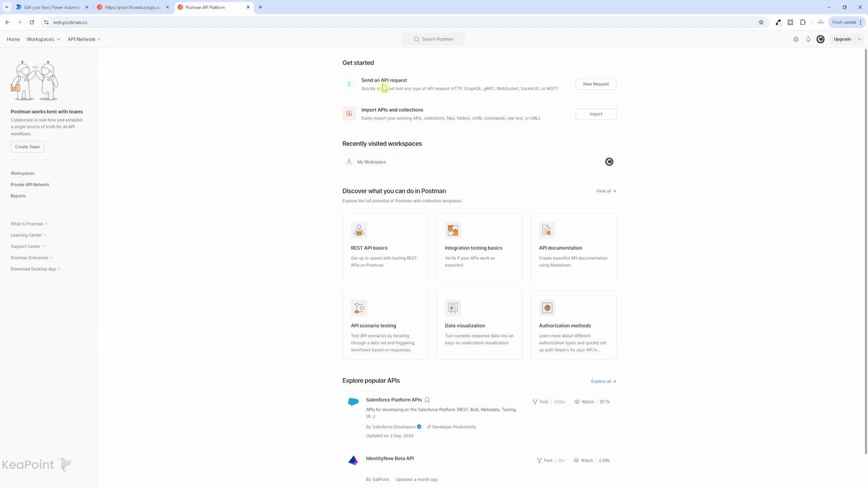
pyautogui.moveTo(361, 81); pyautogui.dragTo(411, 81)
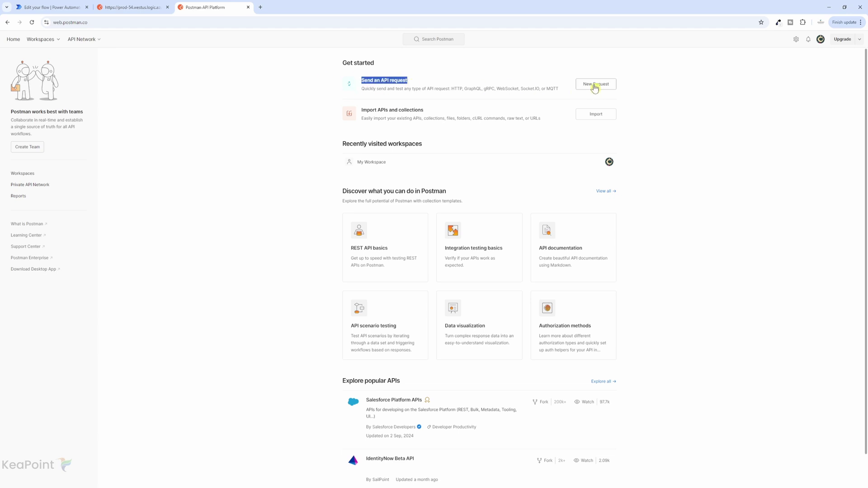
pyautogui.click(594, 85)
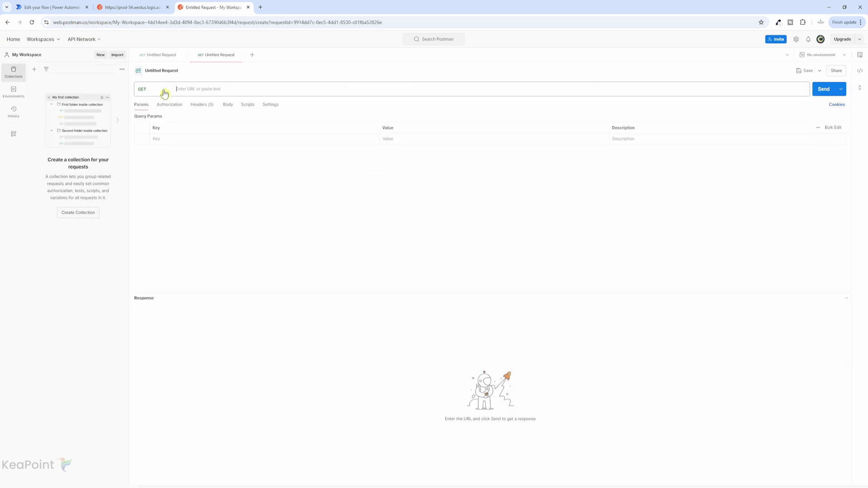
# - Make the request a POST to the pasted flow trigger URL
pyautogui.click(164, 94)
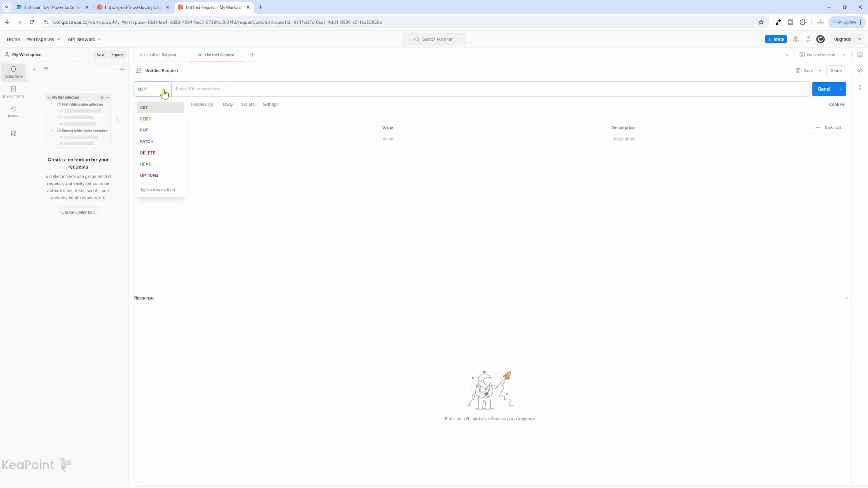
pyautogui.click(151, 121)
pyautogui.click(182, 89)
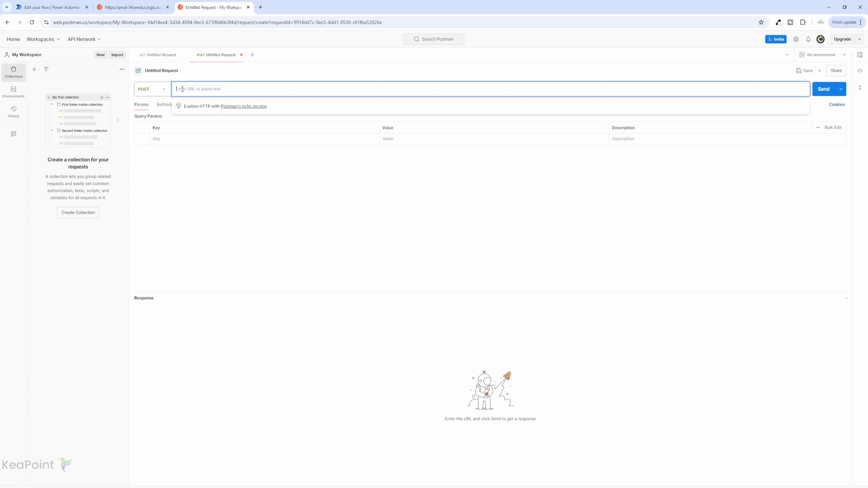
pyautogui.rightClick(182, 89)
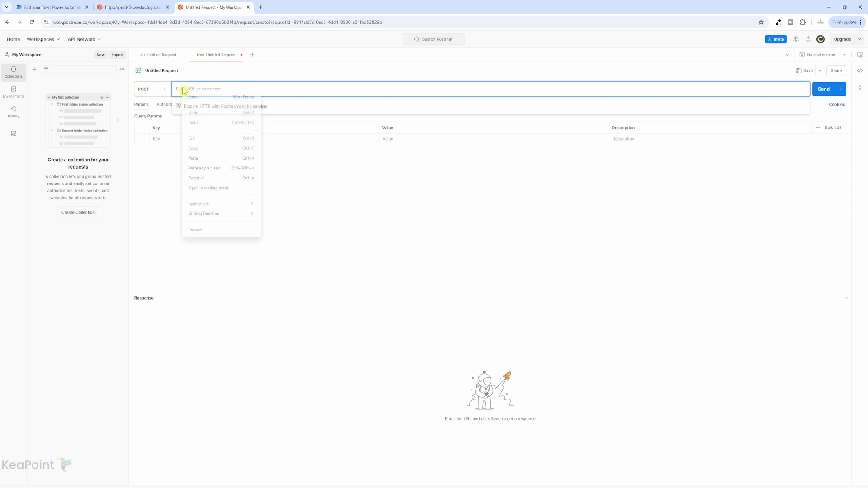
pyautogui.click(198, 159)
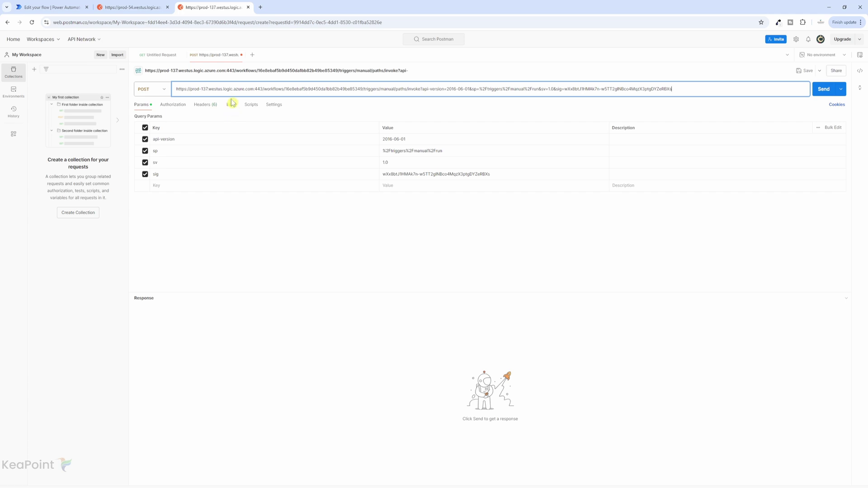
pyautogui.click(231, 104)
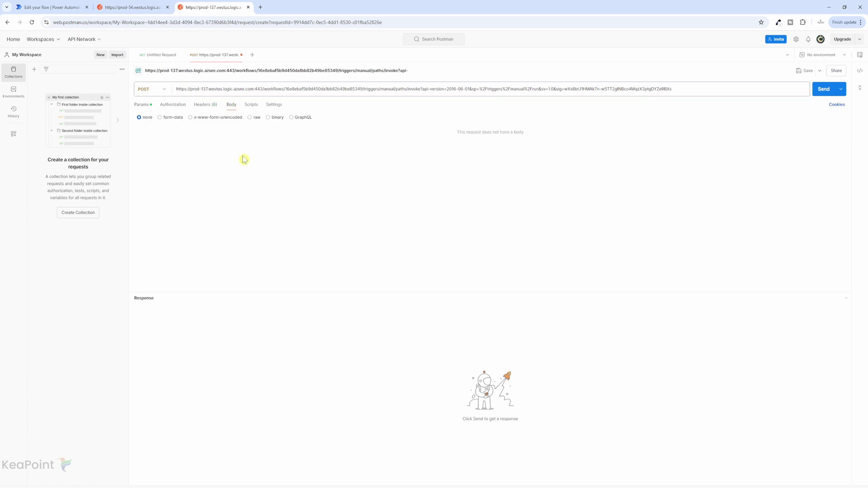
# - Set the body to raw JSON and paste the Adaptive Card reading 'Hello from PostMap API.....'
pyautogui.click(250, 118)
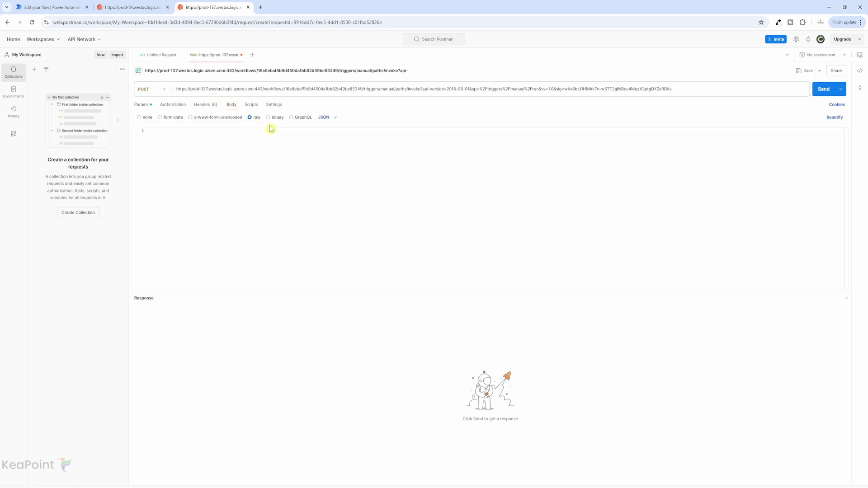
pyautogui.click(331, 119)
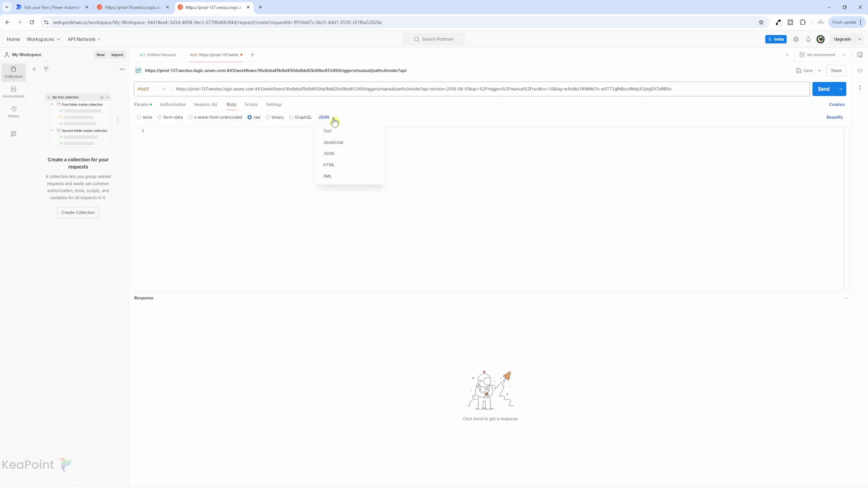
pyautogui.click(334, 157)
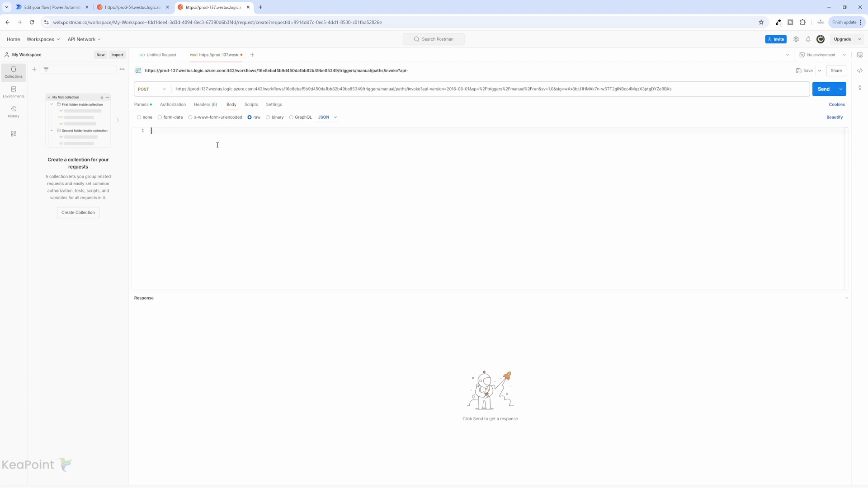
pyautogui.write('{ "type": "message", "attachments": [ { "contentType": "application/vnd.microsoft.card.adaptive", "contentUrl": null, "content": { "$schema": "http://adaptivecards.io/schemas/adaptive-card.json", "type": "AdaptiveCard", "version": "1.2", "body": [ { "type": "TextBlock", "text": "Hello from PostMap API....." } ] } } ] }')
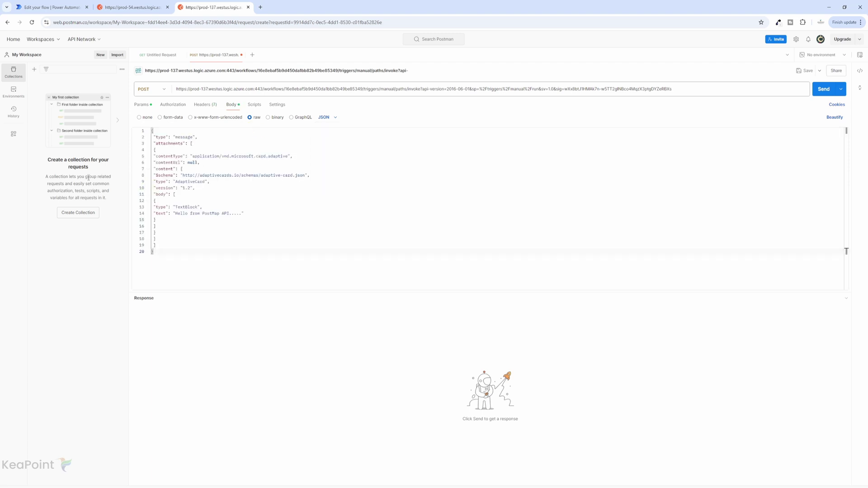
pyautogui.hotkey('ctrl', '+')
pyautogui.hotkey('ctrl', '+')
pyautogui.hotkey('ctrl', '+')
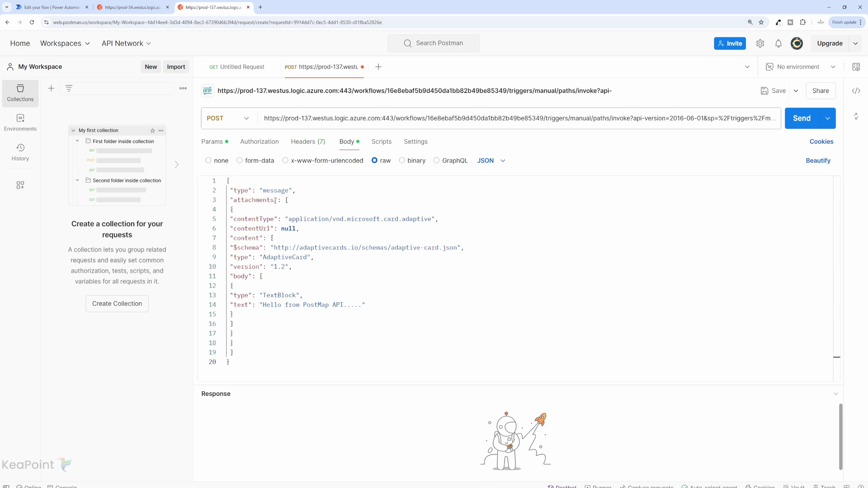
# - Highlight the attachments key, $schema URL, card body block and message text to explain them
pyautogui.moveTo(274, 200); pyautogui.dragTo(233, 200)
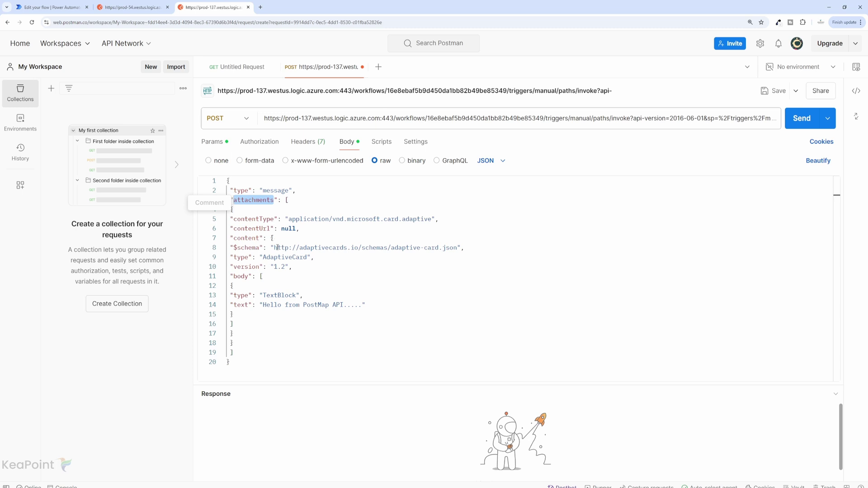
pyautogui.moveTo(273, 248); pyautogui.dragTo(458, 247)
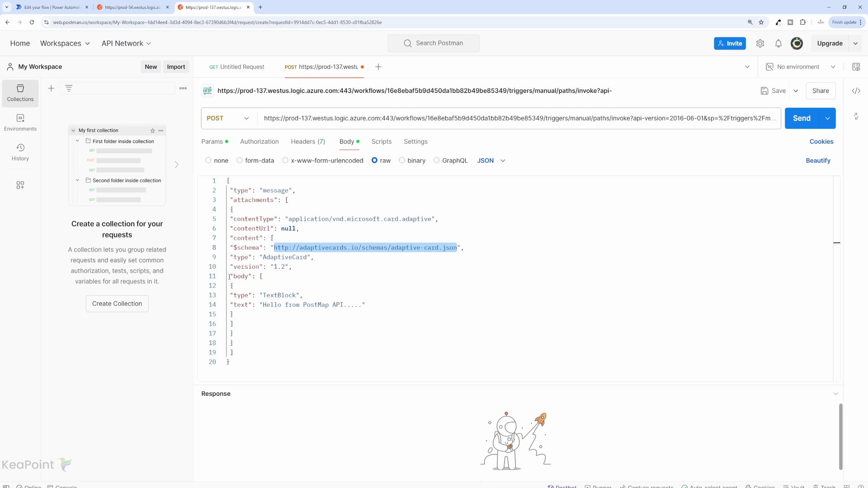
pyautogui.moveTo(229, 276); pyautogui.dragTo(306, 312)
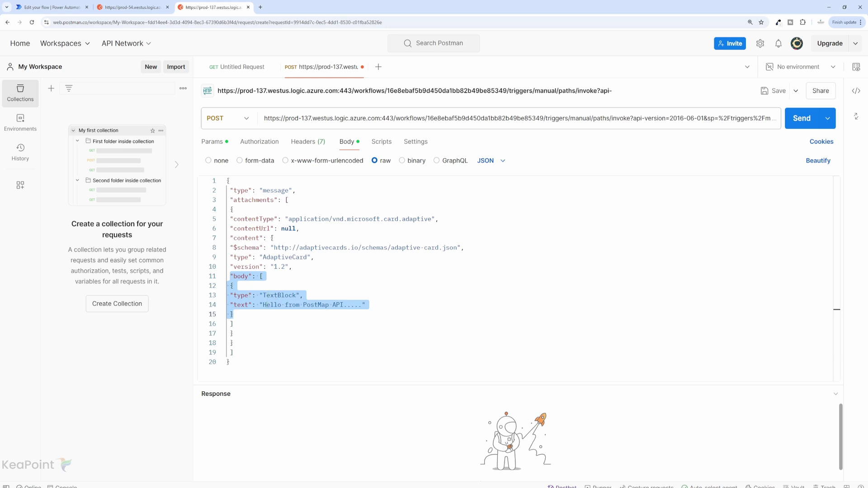
pyautogui.press('Down')
pyautogui.press('Down')
pyautogui.moveTo(265, 304); pyautogui.dragTo(350, 304)
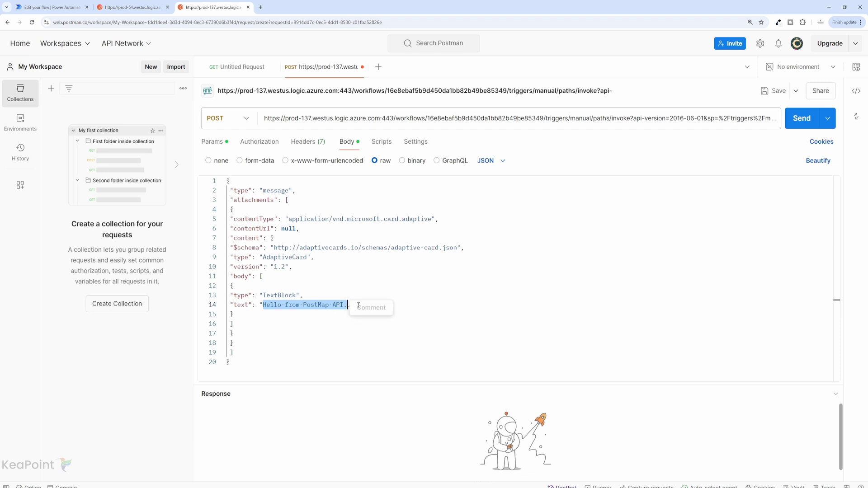
pyautogui.click(265, 328)
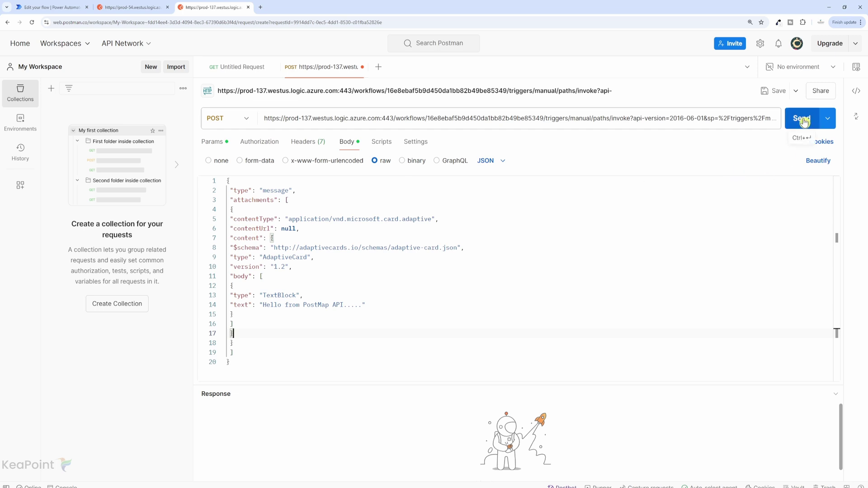
pyautogui.click(67, 9)
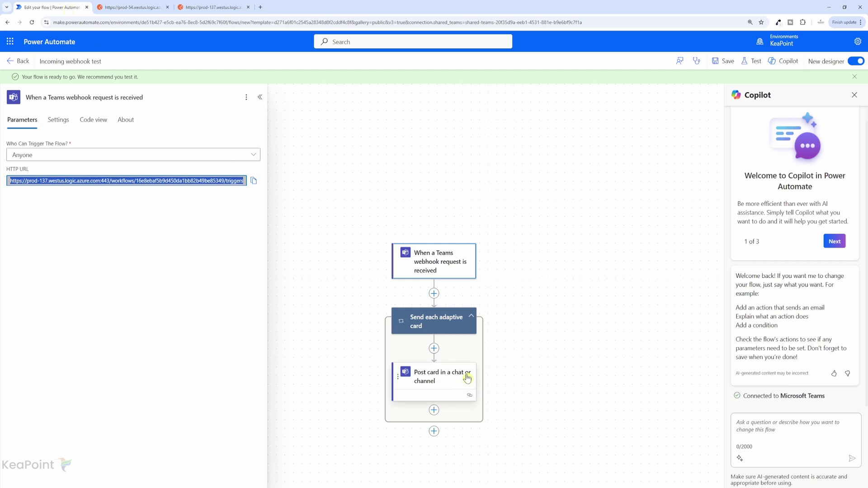
# - Point the post card step at KeaPoint Team's General channel and save the flow
pyautogui.scroll(-1, 467, 378)
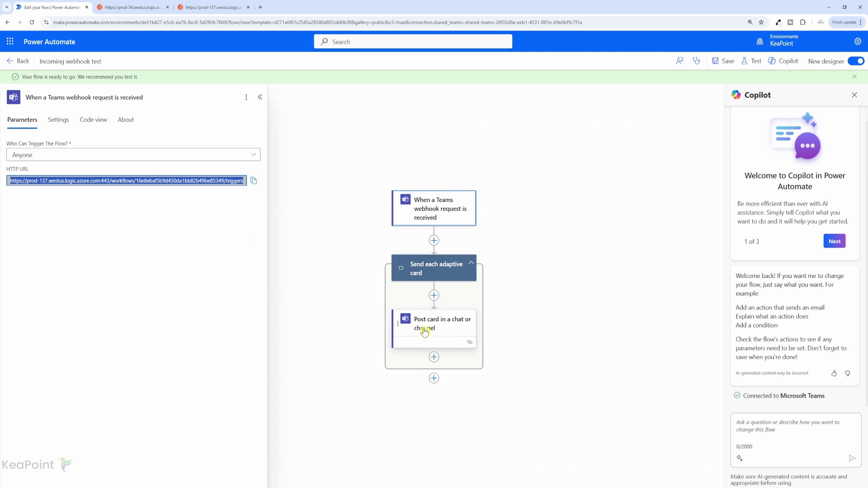
pyautogui.click(424, 326)
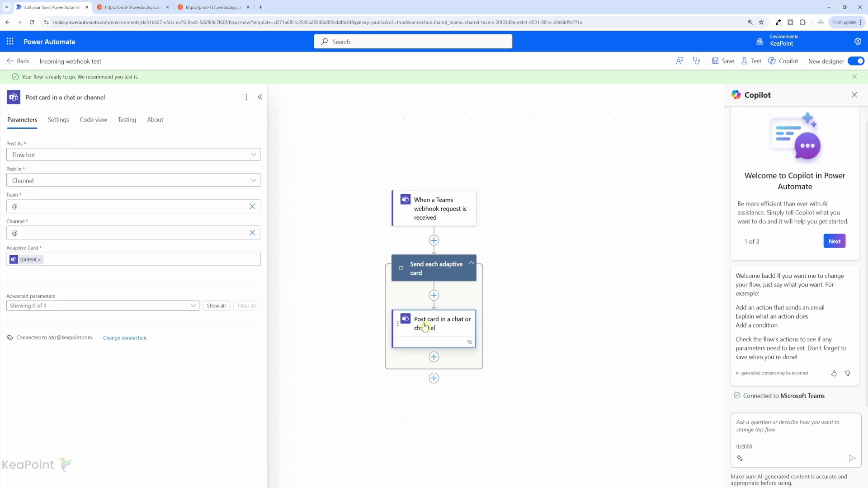
pyautogui.click(252, 206)
pyautogui.click(252, 206)
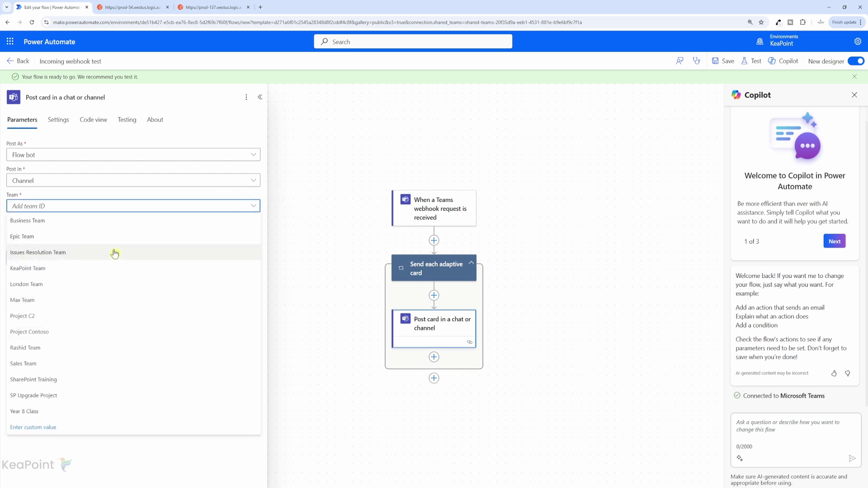
pyautogui.click(46, 273)
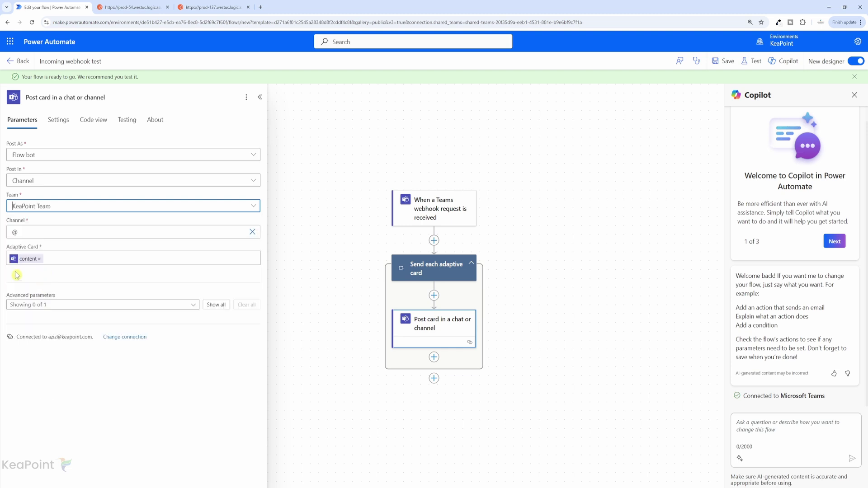
pyautogui.click(253, 232)
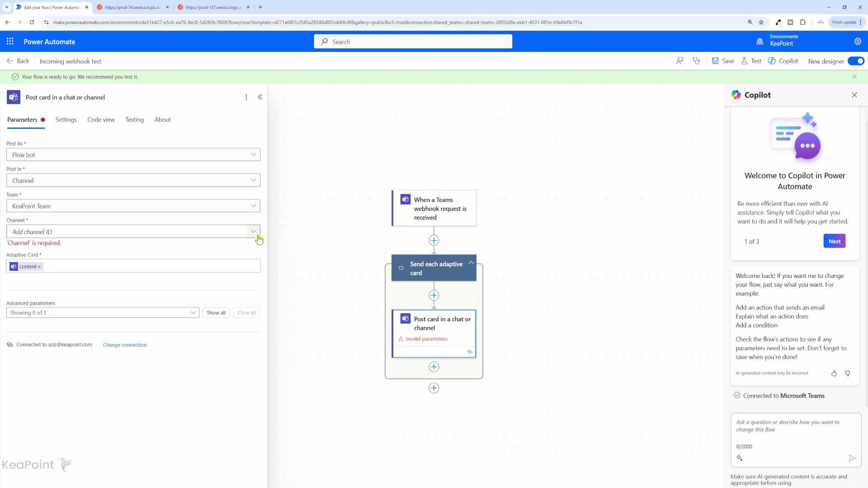
pyautogui.click(254, 233)
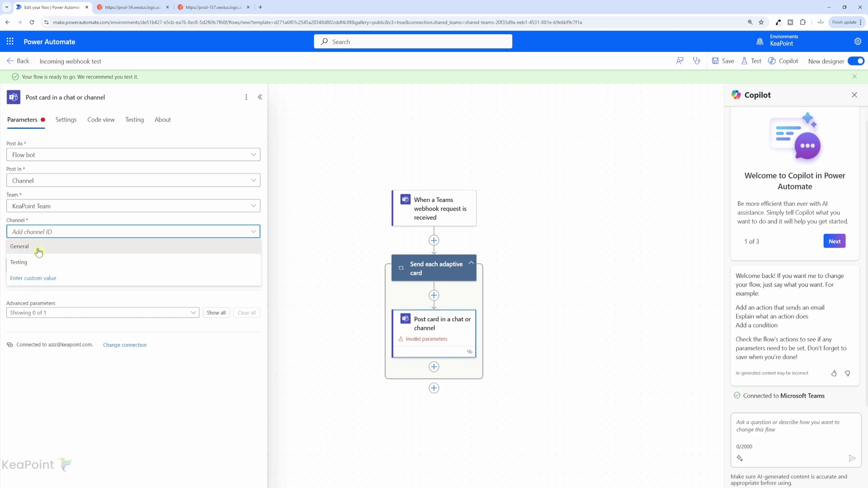
pyautogui.click(37, 251)
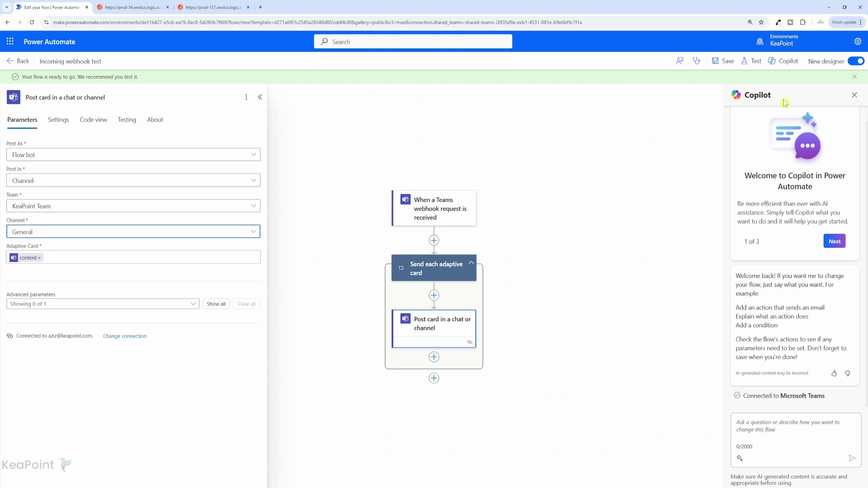
pyautogui.click(725, 63)
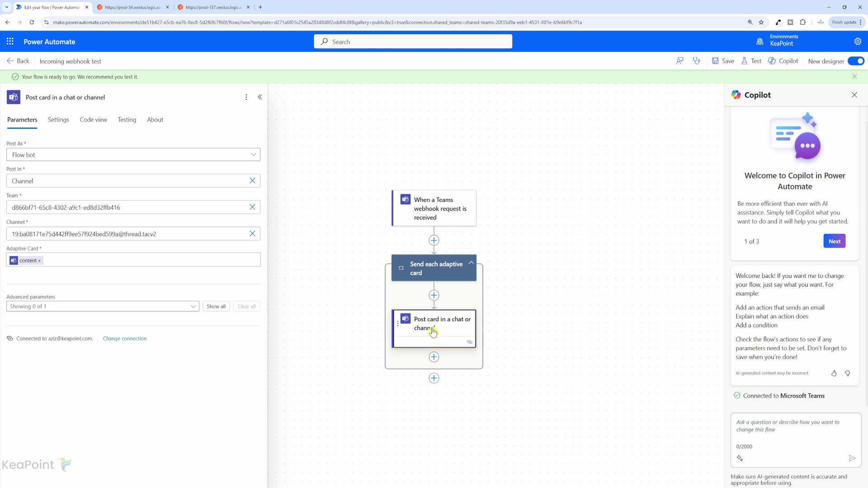
pyautogui.click(262, 97)
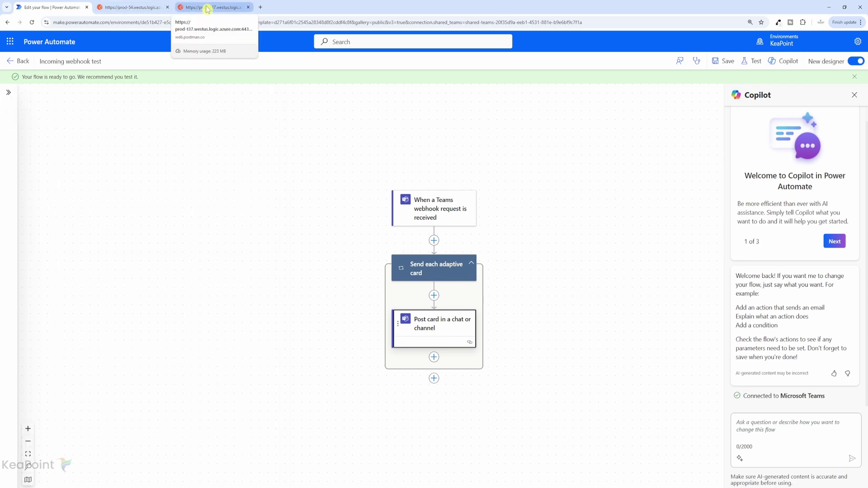
# - Send the POST request from Postman and confirm the 202 Accepted response
pyautogui.click(206, 7)
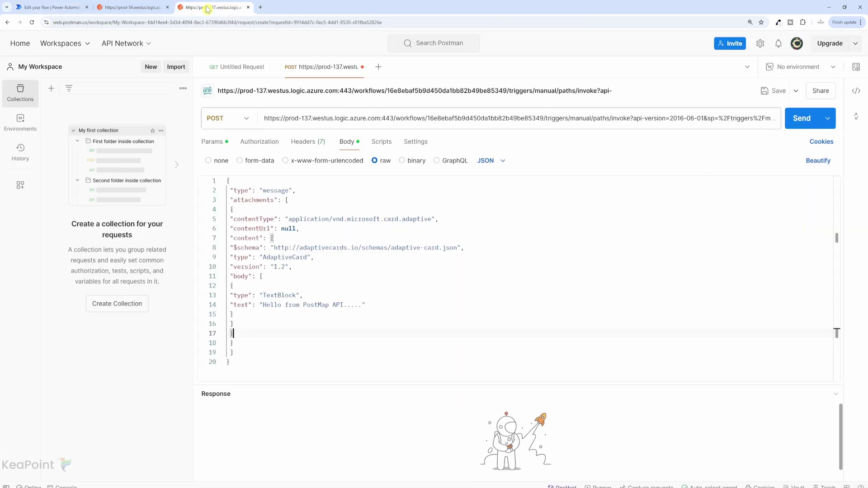
pyautogui.click(797, 119)
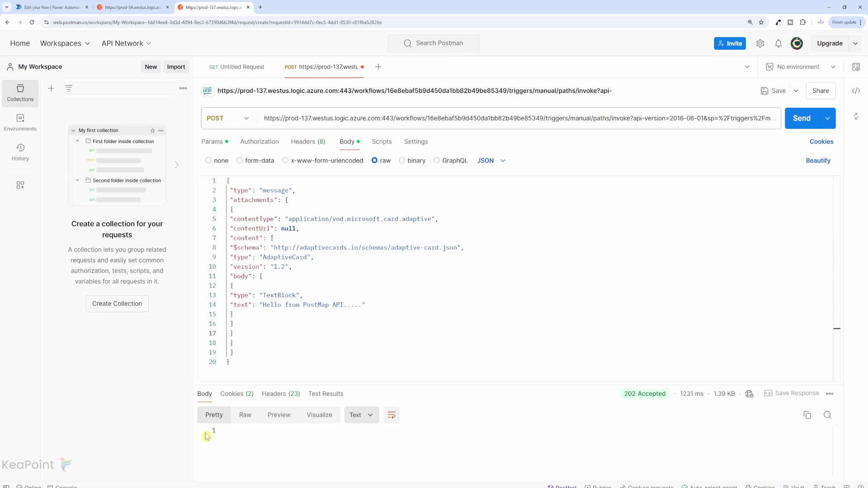
pyautogui.moveTo(636, 400)
# - Open the flow's latest successful run and review the trigger inputs
pyautogui.click(53, 8)
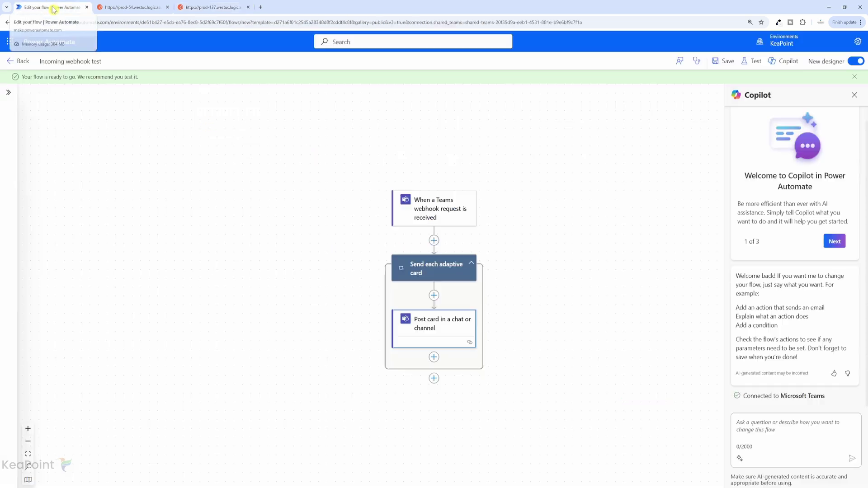
pyautogui.click(13, 63)
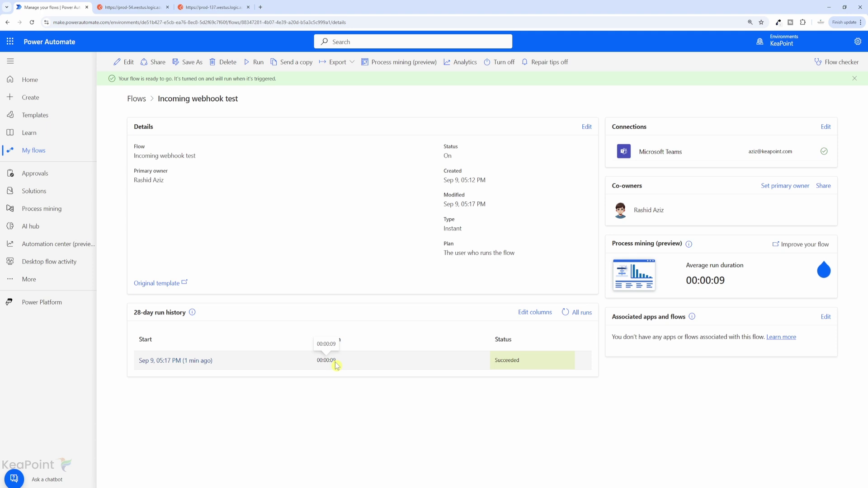
pyautogui.click(181, 360)
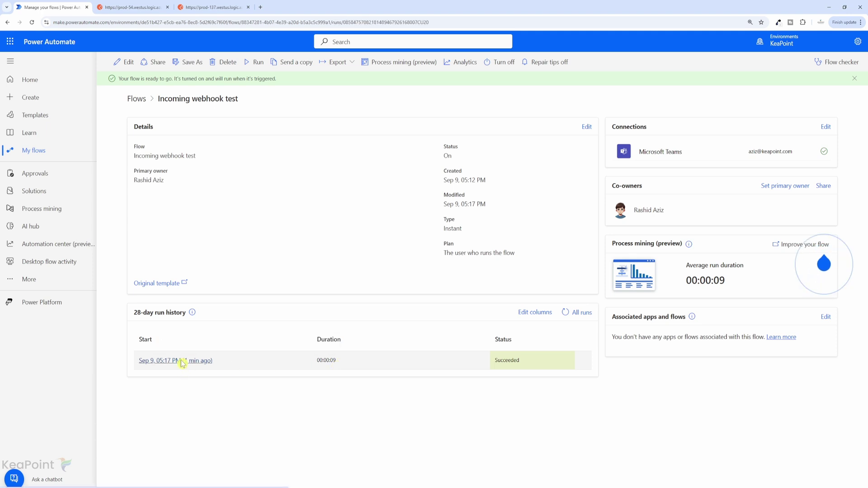
pyautogui.scroll(-5, 119, 243)
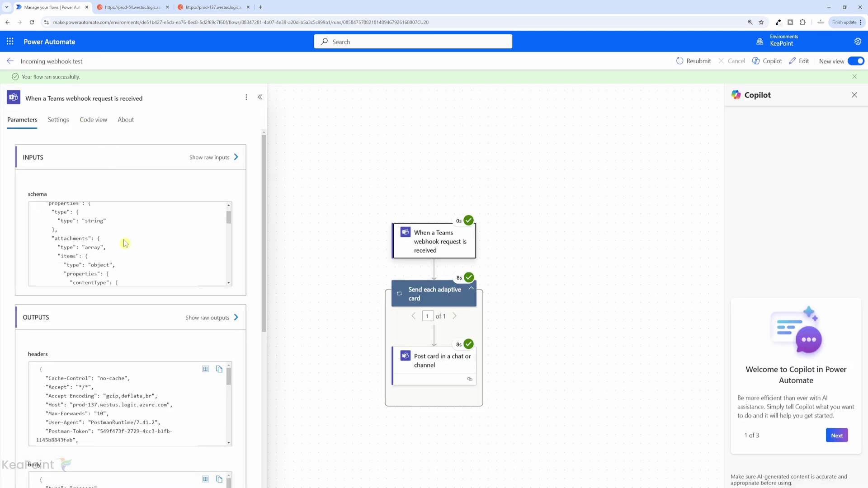
pyautogui.scroll(-3, 151, 392)
pyautogui.scroll(-5, 151, 392)
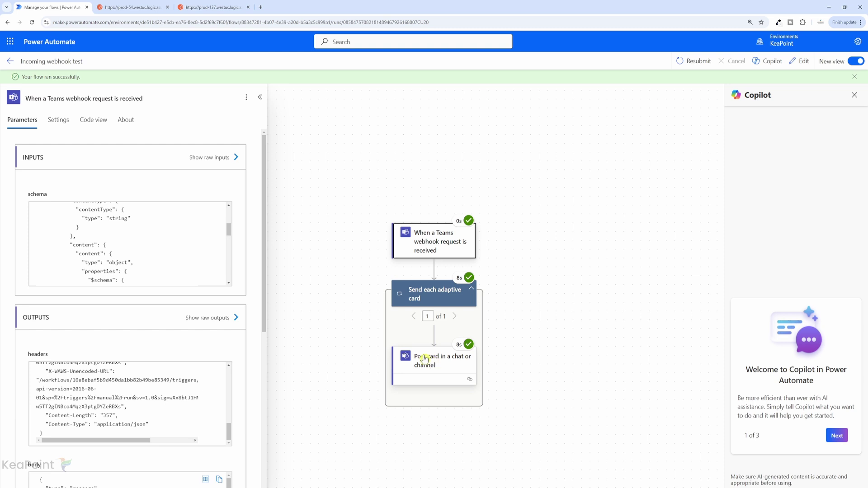
# - Check the post card step's run outputs showing status 201
pyautogui.click(431, 362)
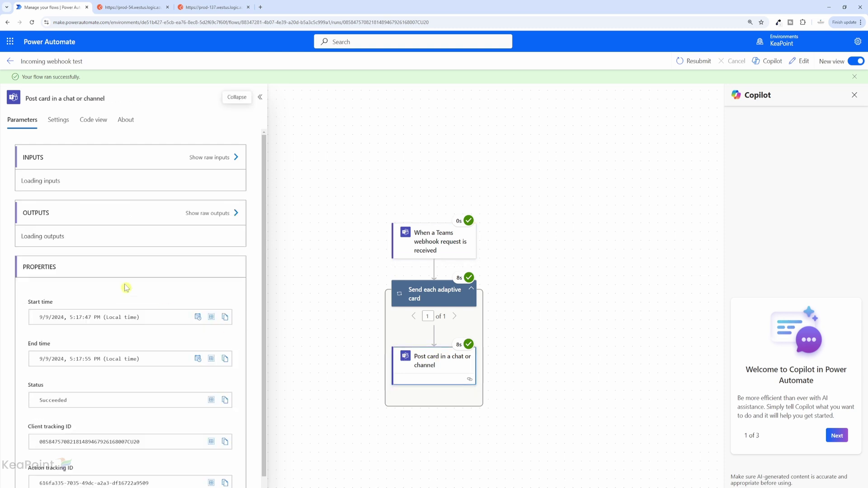
pyautogui.scroll(-6, 133, 258)
pyautogui.scroll(-3, 163, 357)
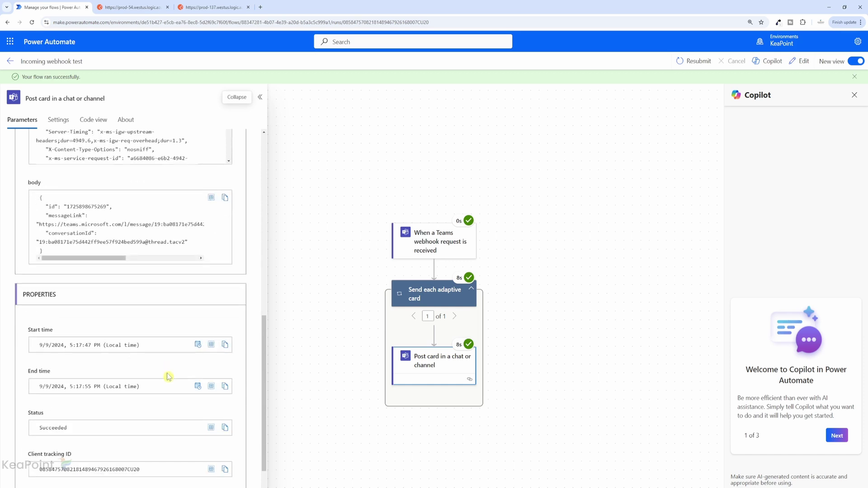
pyautogui.scroll(4, 165, 362)
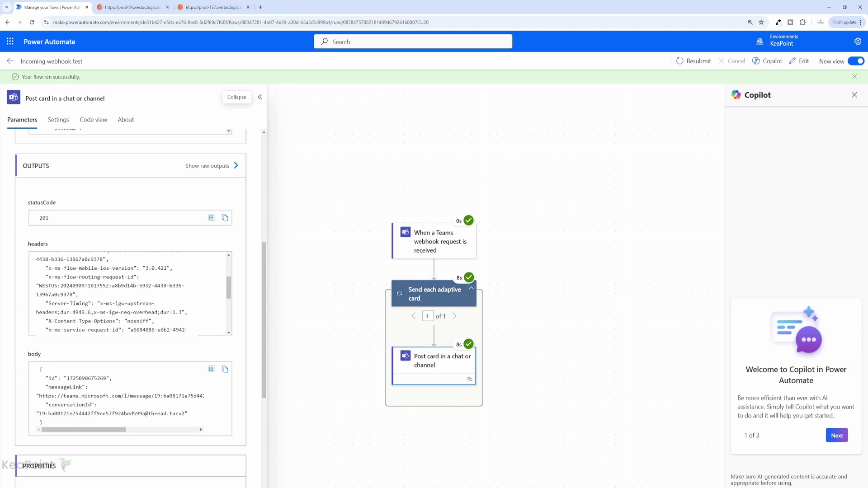
# - In Teams' General channel, point out the posted 'Hello from PostMap API.....' card
pyautogui.moveTo(289, 487)
pyautogui.click(288, 467)
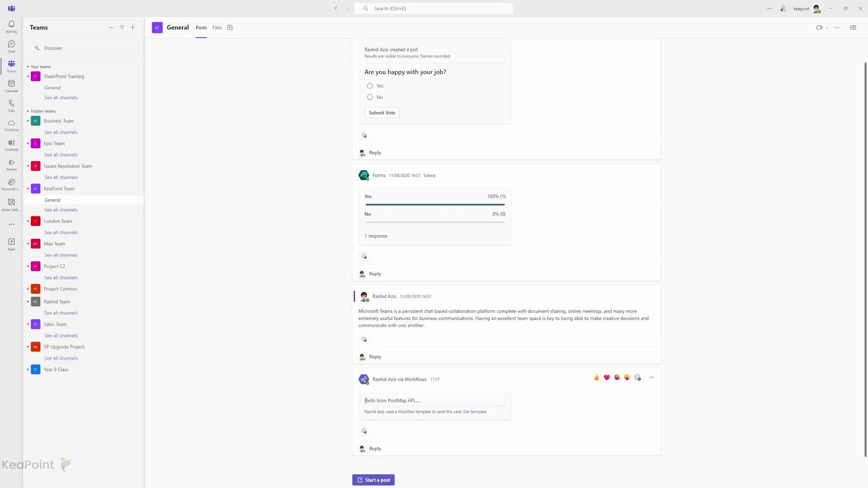
pyautogui.moveTo(365, 401); pyautogui.dragTo(443, 401)
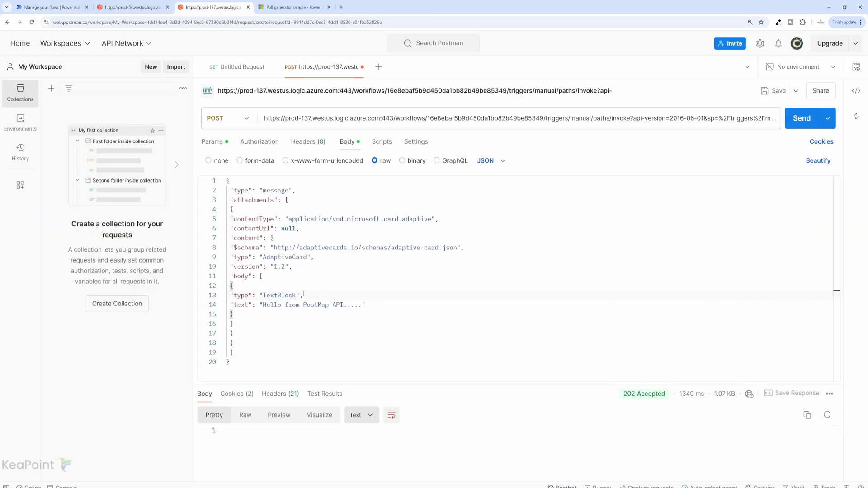
# - Copy the Poll generator sample's JSON, from "body" to the final brace, from Microsoft Learn
pyautogui.click(292, 7)
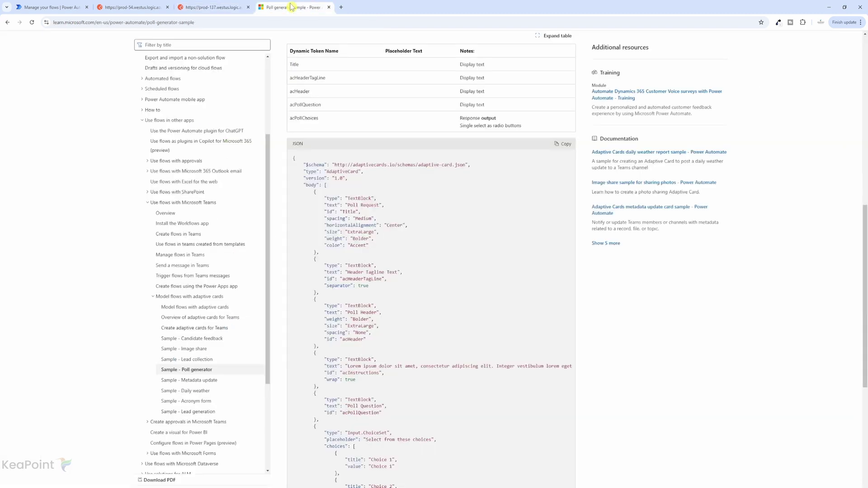
pyautogui.scroll(-2, 240, 300)
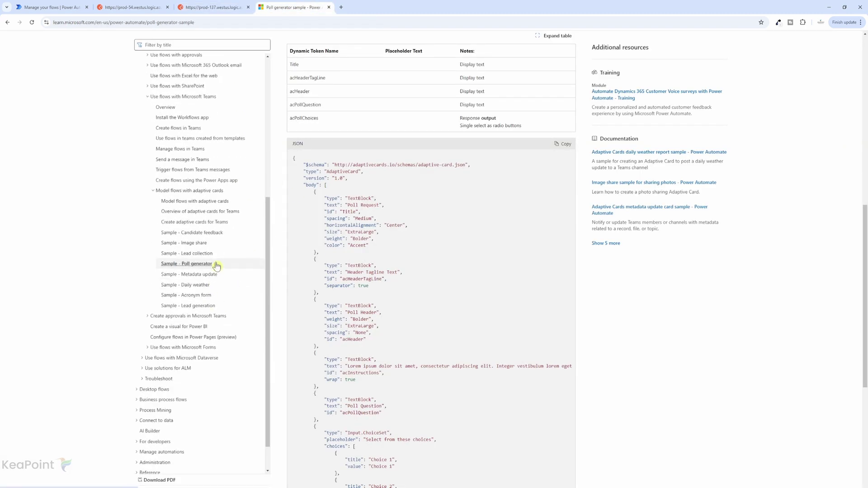
pyautogui.scroll(-2, 351, 248)
pyautogui.scroll(1, 344, 226)
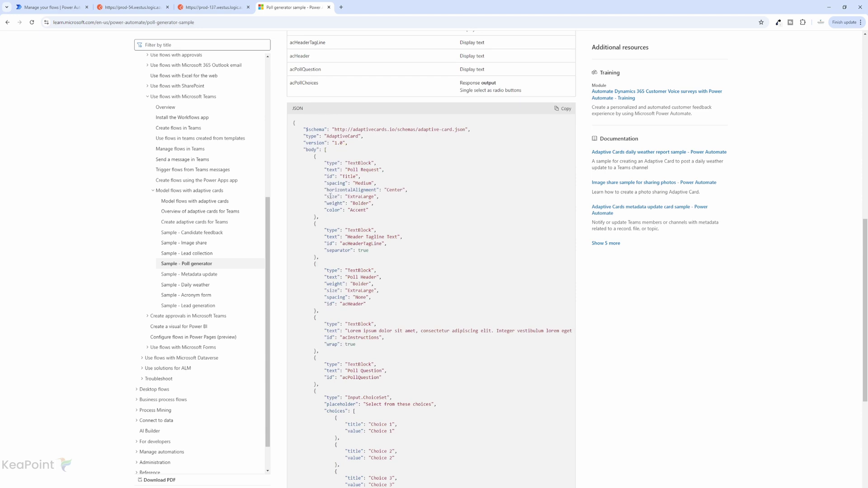
pyautogui.scroll(-1, 285, 236)
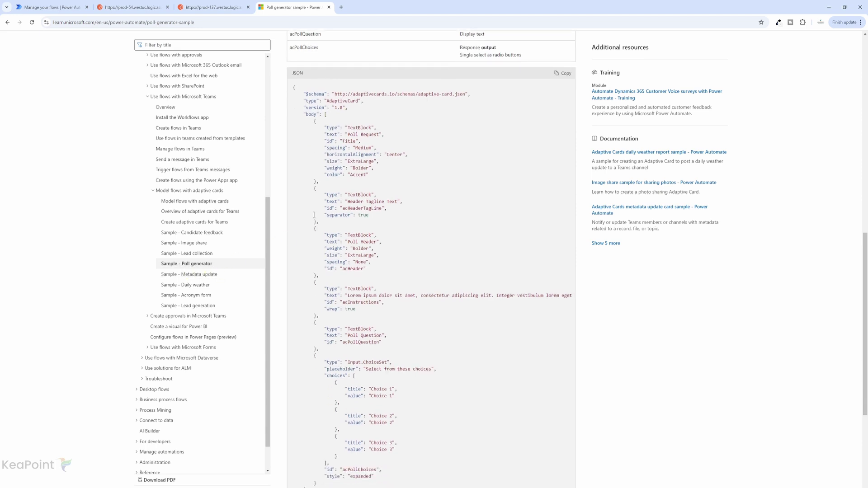
pyautogui.scroll(1, 313, 215)
pyautogui.moveTo(302, 135); pyautogui.dragTo(323, 155)
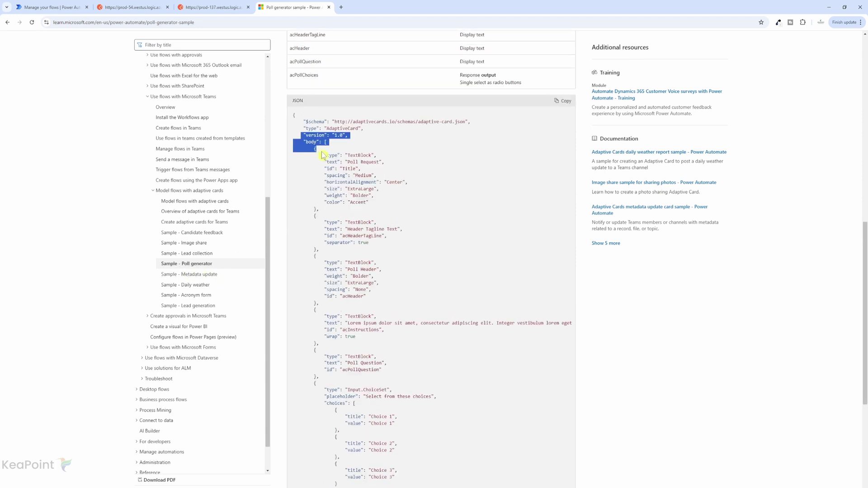
pyautogui.click(325, 142)
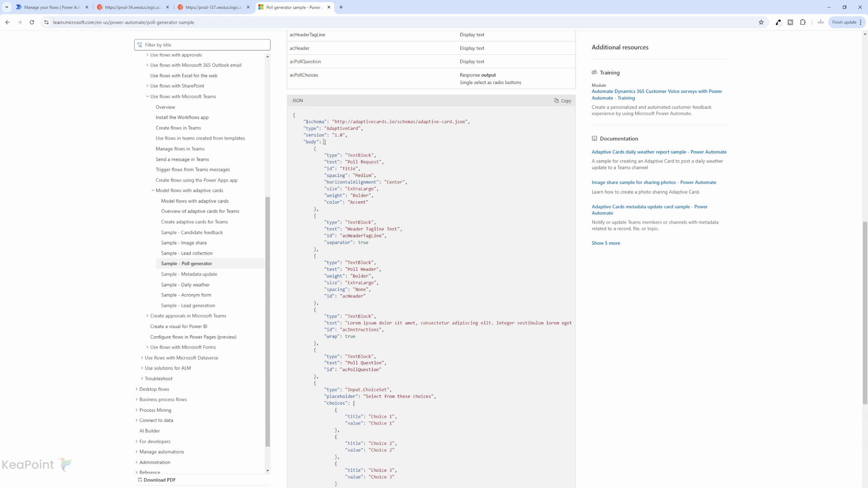
pyautogui.moveTo(303, 142); pyautogui.dragTo(304, 365)
pyautogui.rightClick(306, 274)
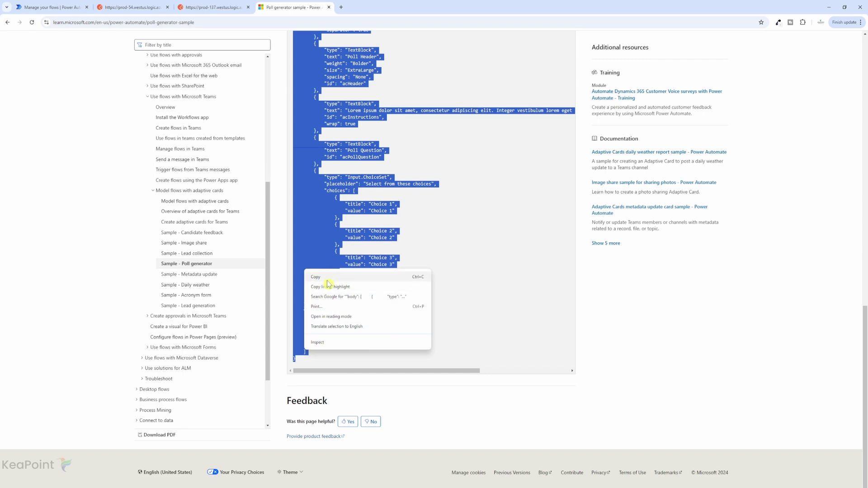
pyautogui.click(330, 282)
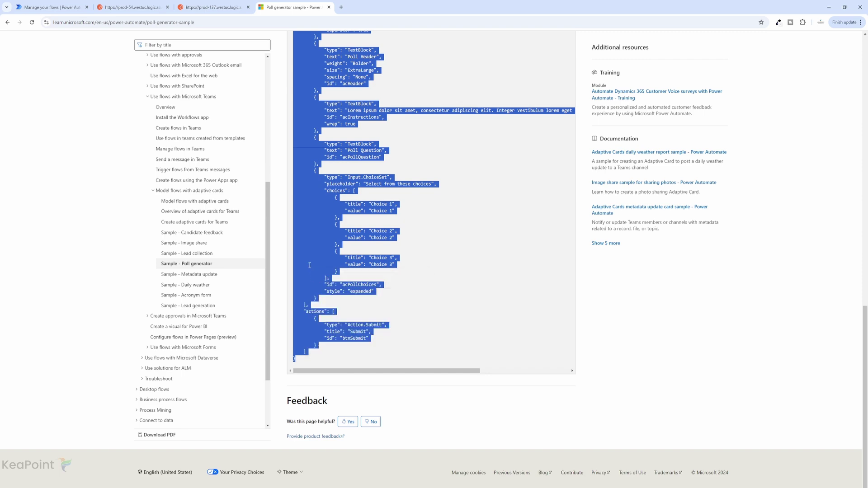
pyautogui.click(213, 11)
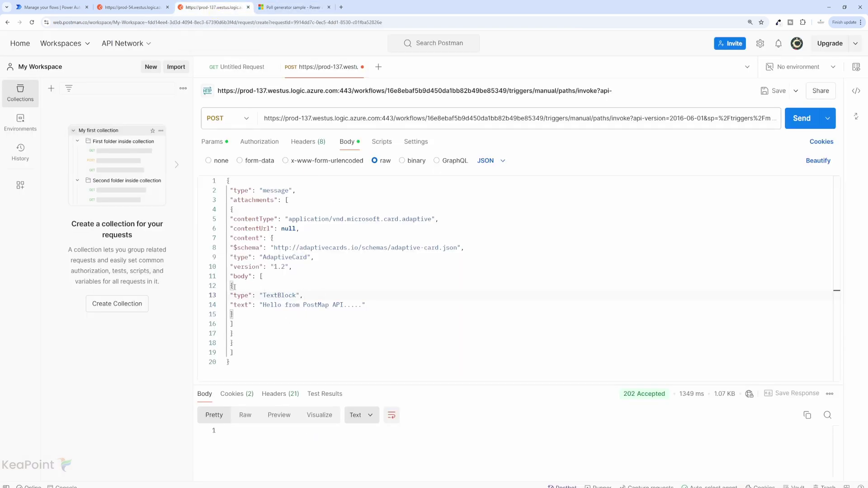
# - Replace the request's body block with the poll card JSON, removing the surplus closing brace and empty line
pyautogui.moveTo(232, 277); pyautogui.dragTo(234, 324)
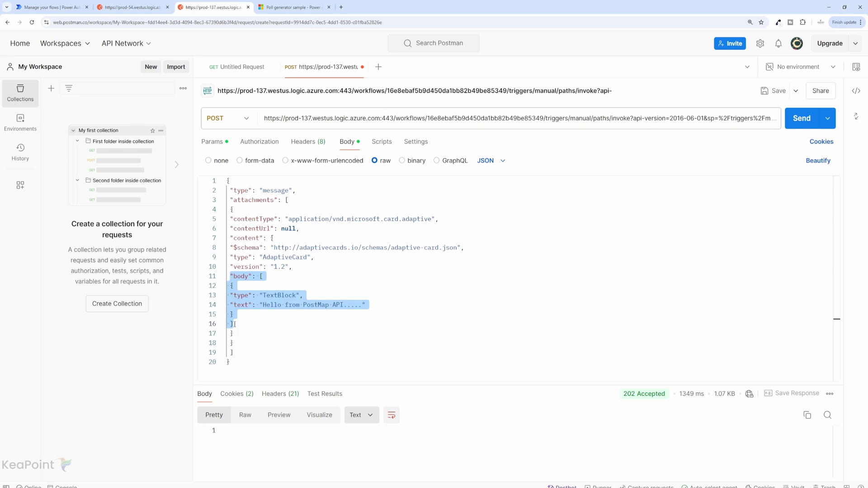
pyautogui.hotkey('ctrl', 'v')
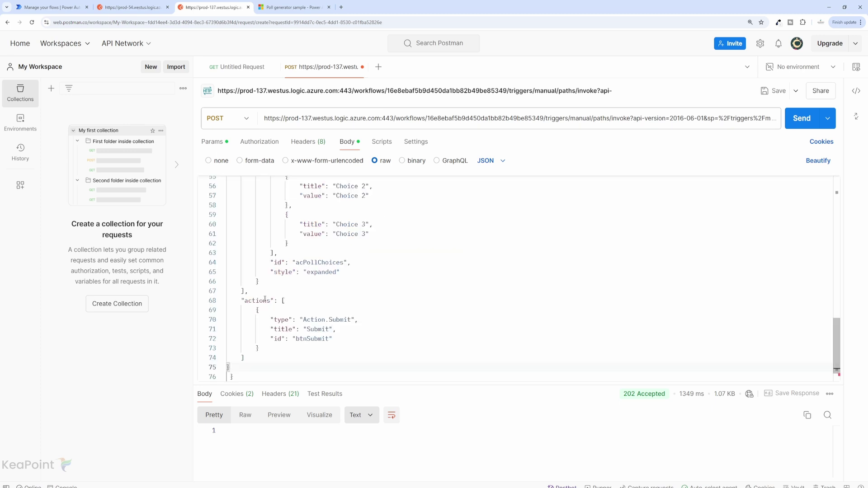
pyautogui.scroll(-1, 254, 362)
pyautogui.click(238, 349)
pyautogui.press('BackSpace')
pyautogui.press('BackSpace')
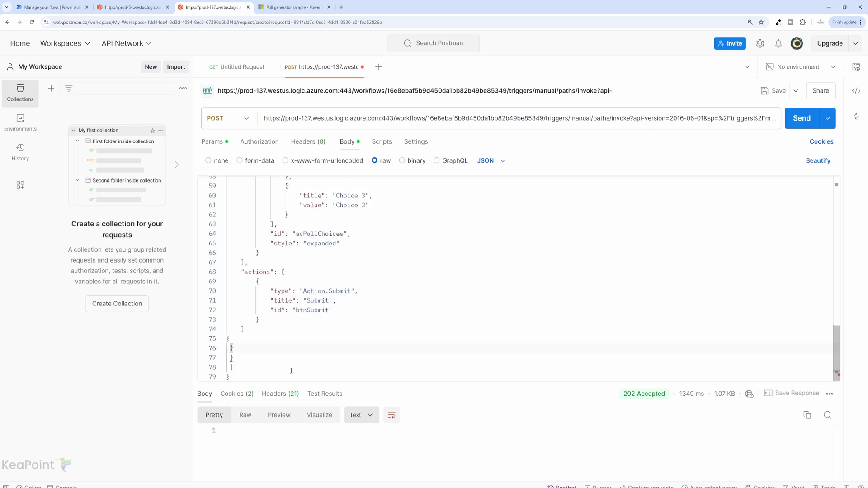
pyautogui.press('BackSpace')
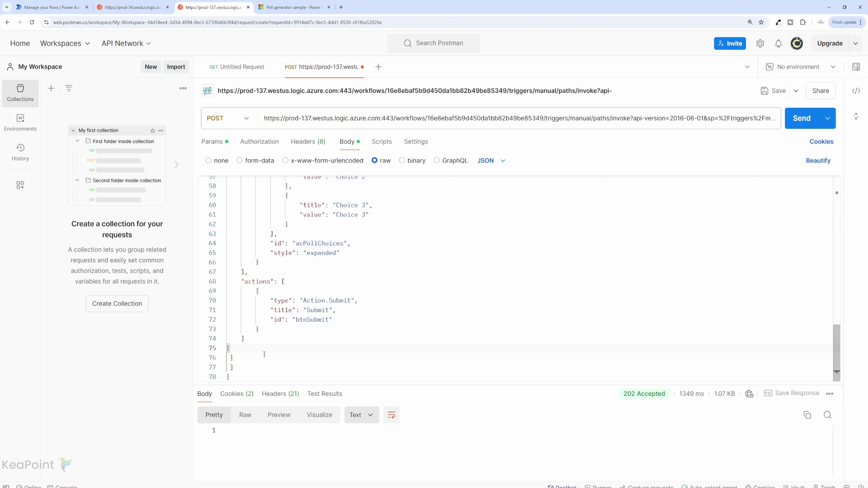
# - Send the poll card request to the webhook and check the posted card in Teams
pyautogui.scroll(10, 261, 344)
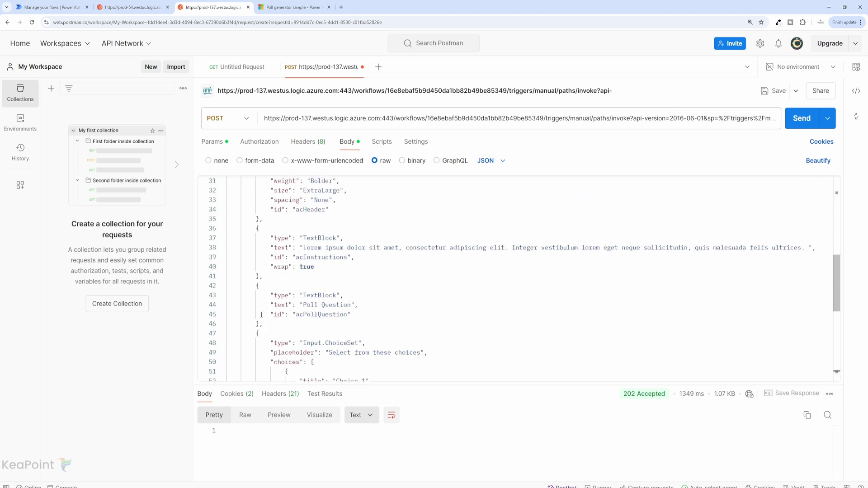
pyautogui.scroll(7, 261, 314)
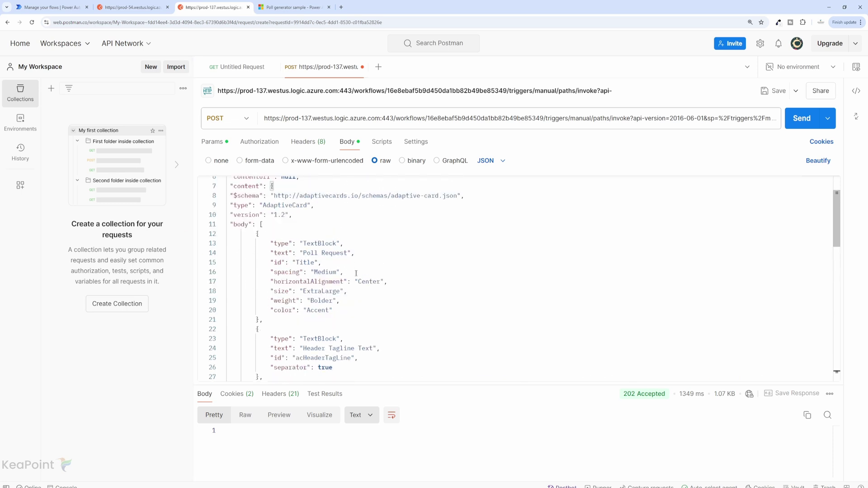
pyautogui.scroll(-9, 356, 273)
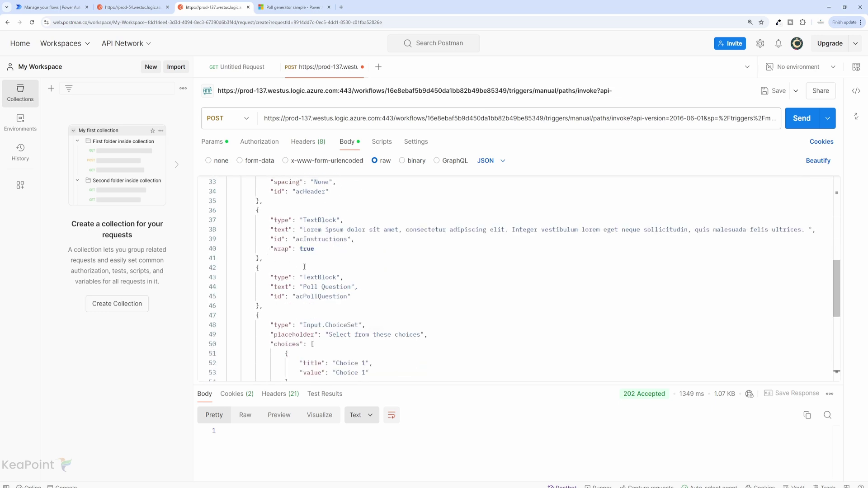
pyautogui.scroll(-2, 304, 267)
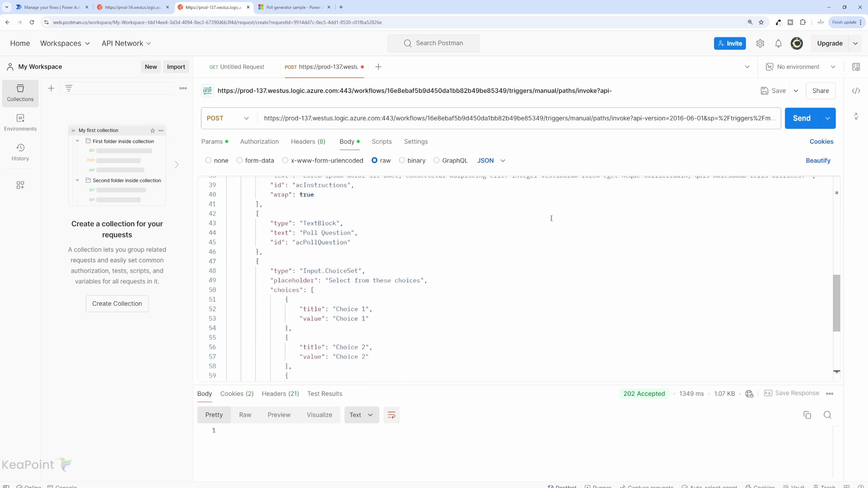
pyautogui.click(805, 122)
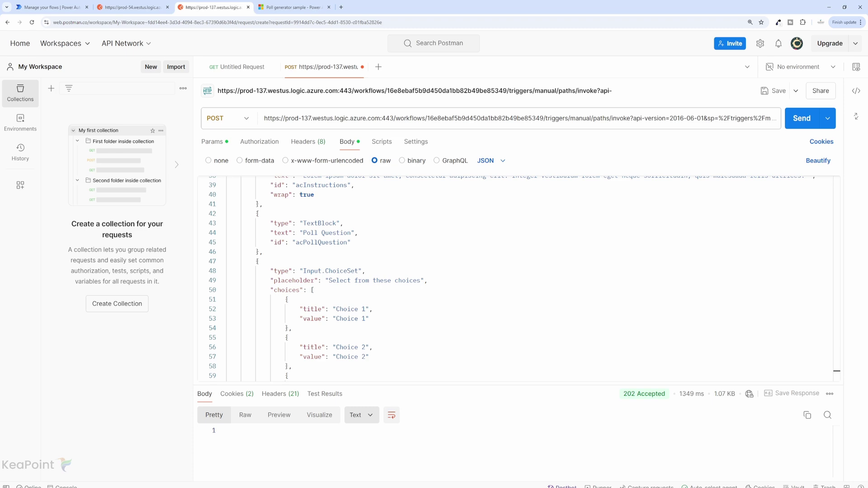
pyautogui.click(289, 466)
# - Select Choice 1 on the Poll Request card in the General channel
pyautogui.click(370, 361)
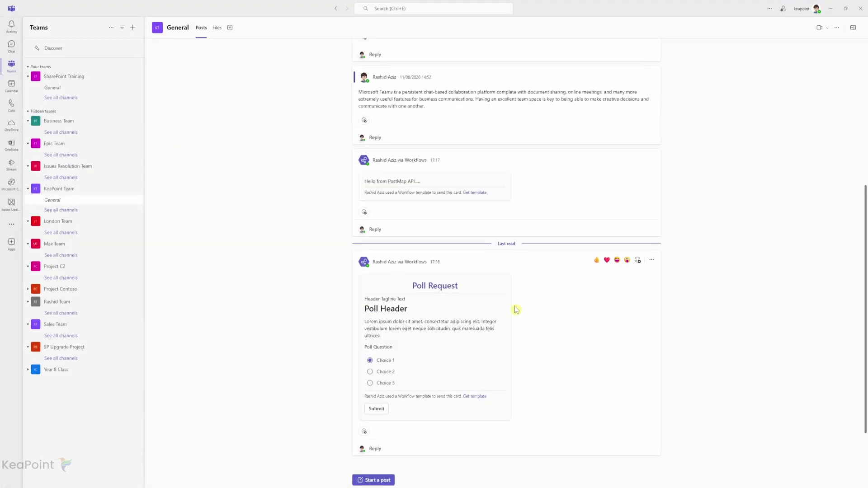